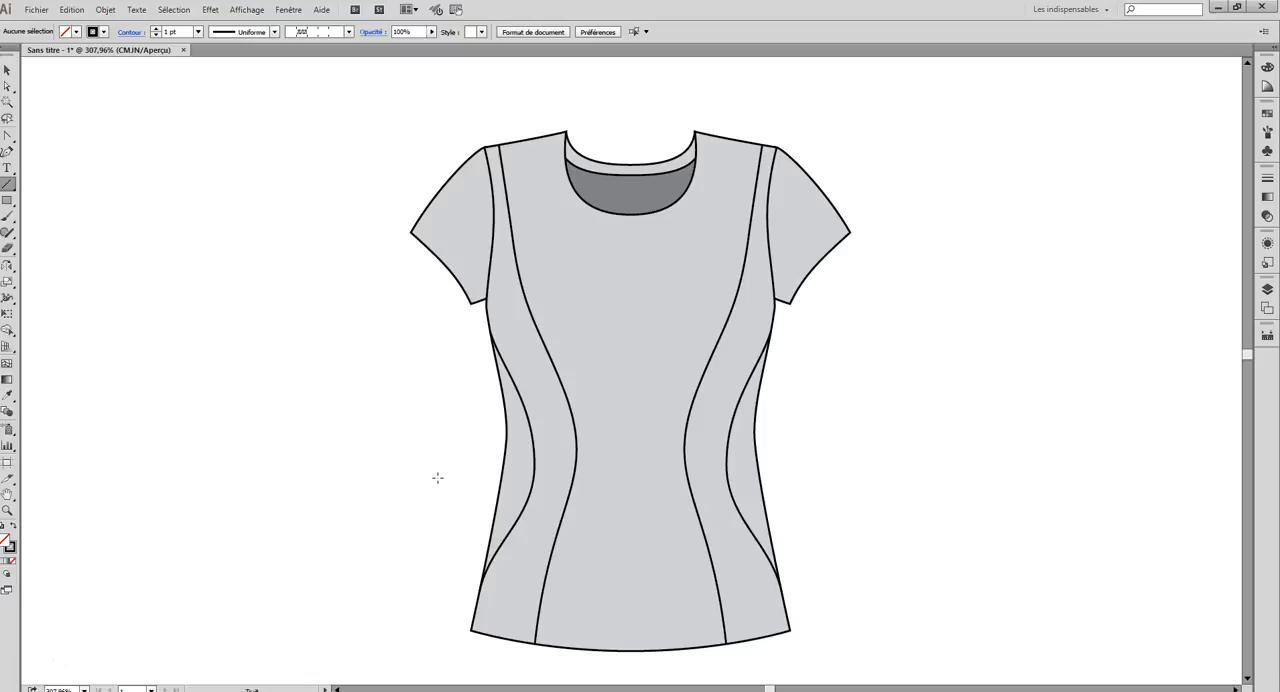
pyautogui.moveTo(437, 478); pyautogui.dragTo(468, 476)
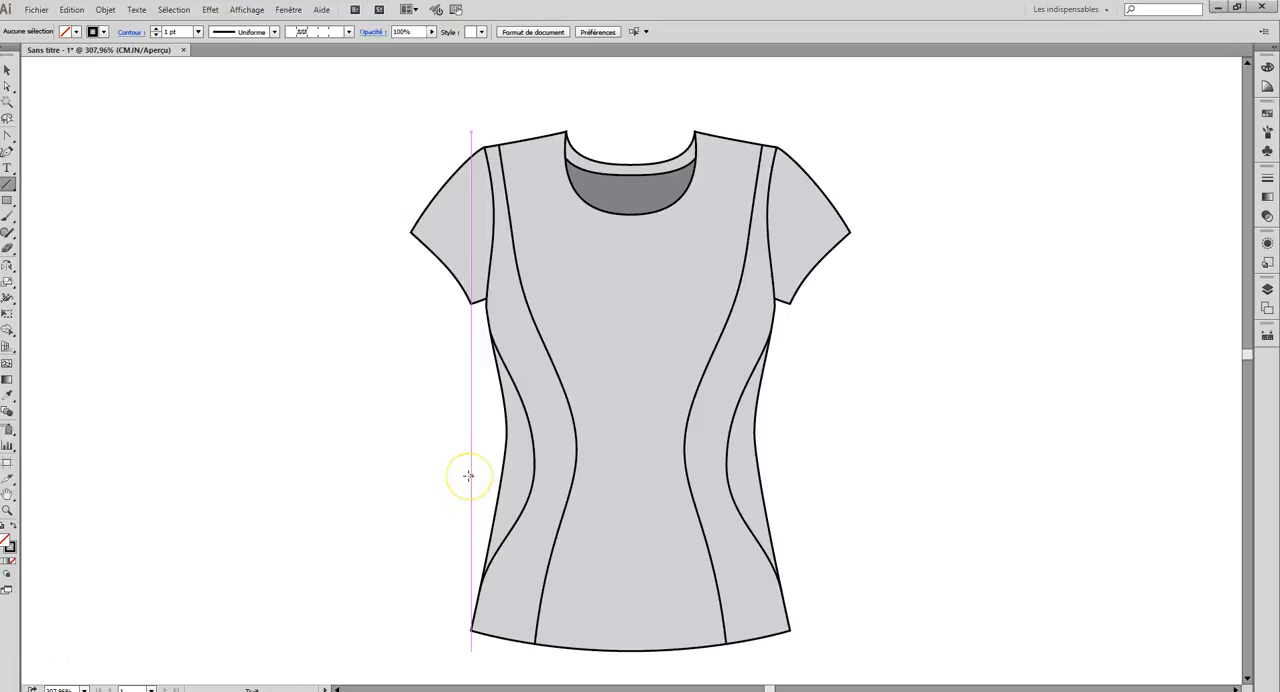
pyautogui.click(373, 477)
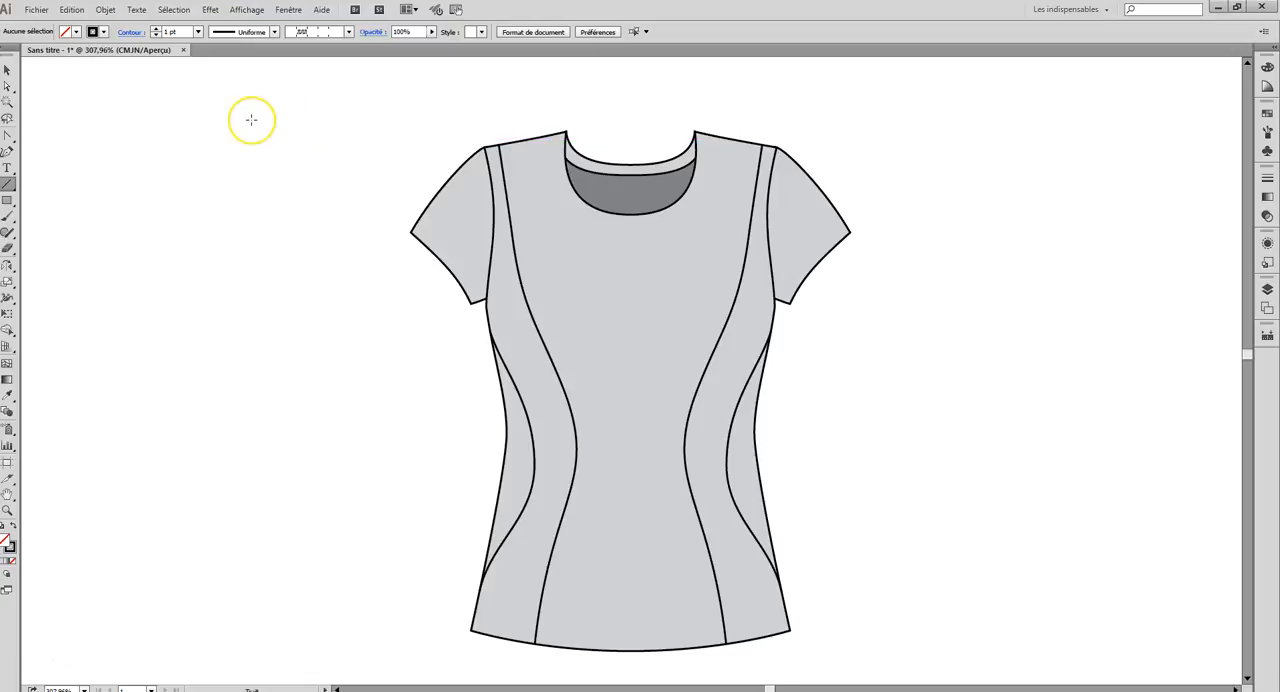
# Step: Draw a horizontal line about 35.6 mm long beside the T-shirt's shoulder and give it a 0.5 pt dashed stroke with 3 pt dashes
pyautogui.moveTo(251, 119); pyautogui.dragTo(456, 134)
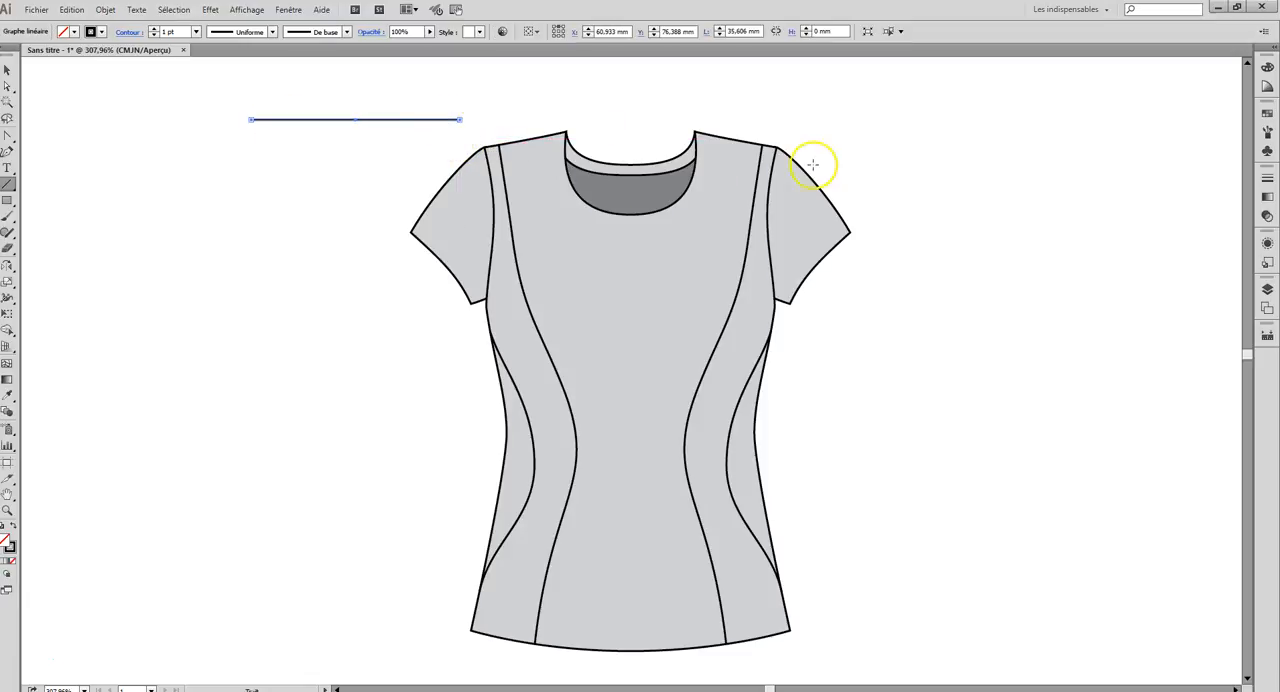
pyautogui.click(1267, 179)
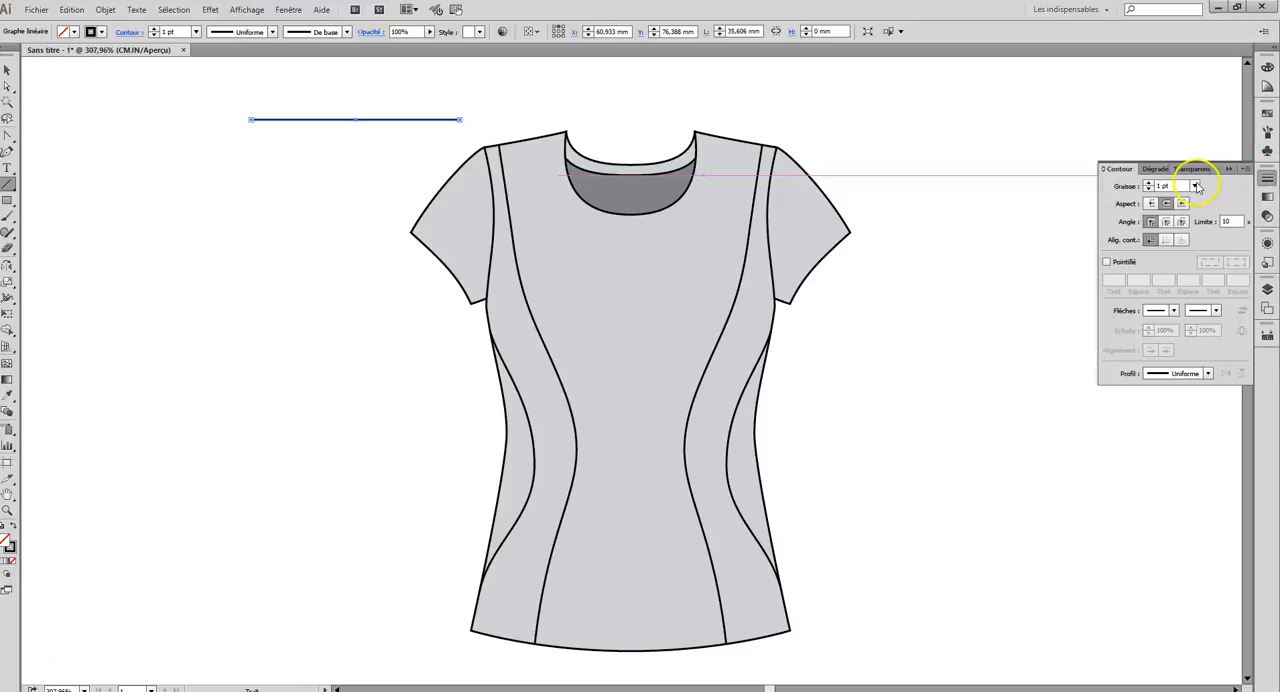
pyautogui.click(1194, 187)
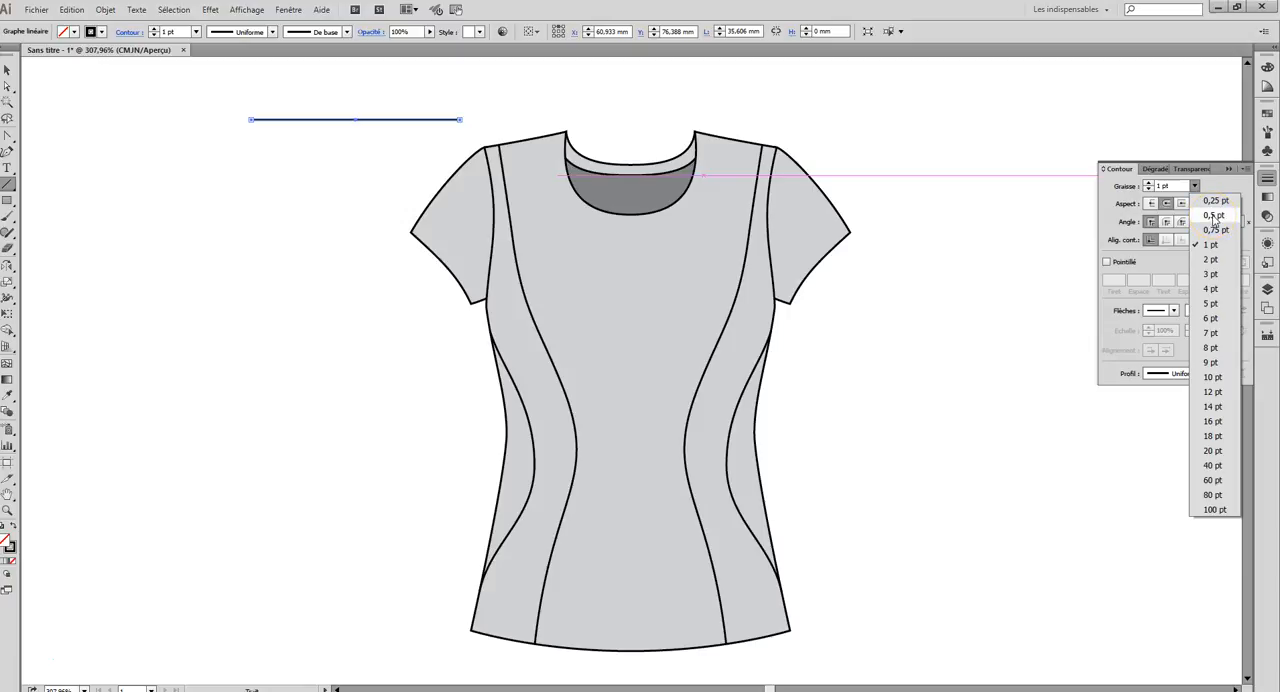
pyautogui.click(1213, 216)
pyautogui.click(1106, 263)
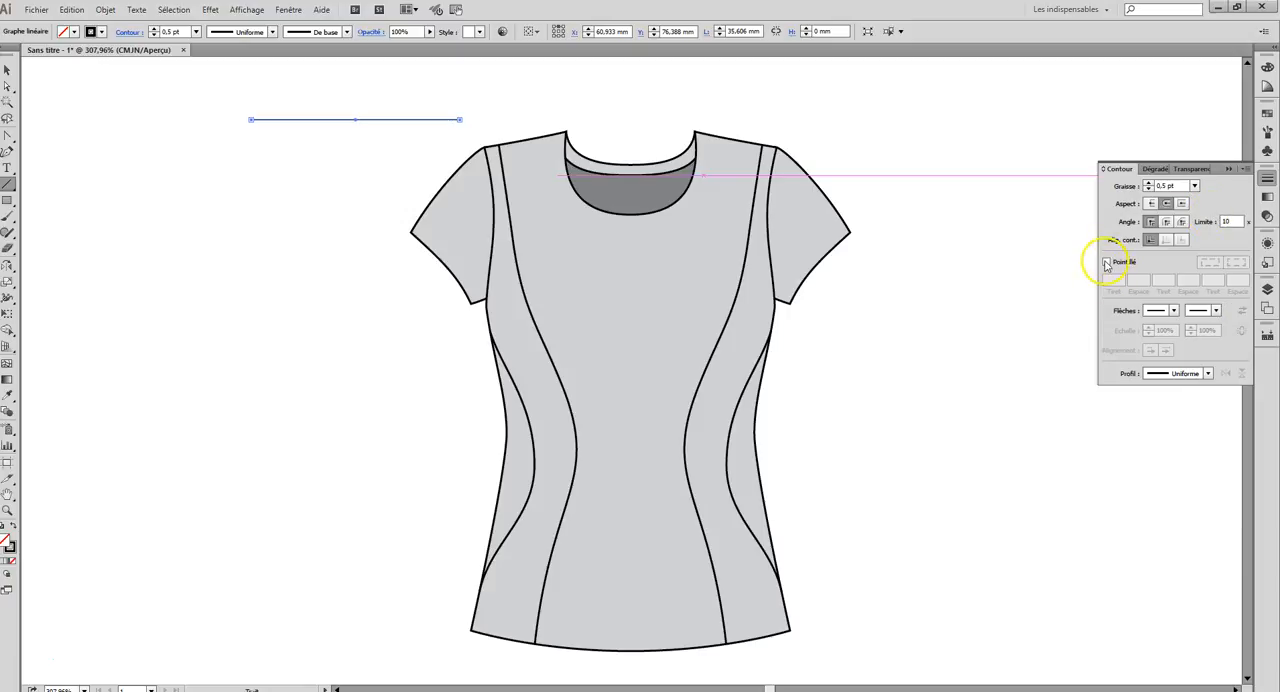
pyautogui.click(1106, 263)
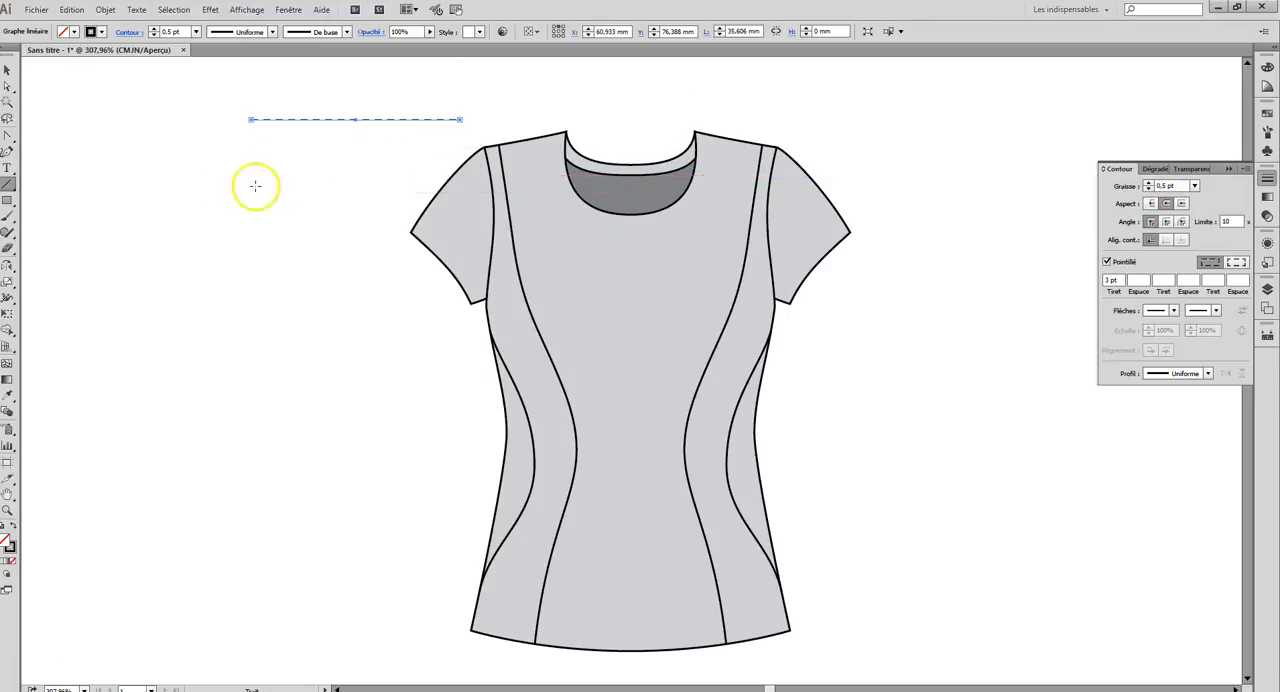
# Step: Draw a horizontal line about 1.11 mm long just above the second dash, matching its length, and make its stroke solid
pyautogui.click(8, 510)
pyautogui.moveTo(252, 105); pyautogui.dragTo(331, 149)
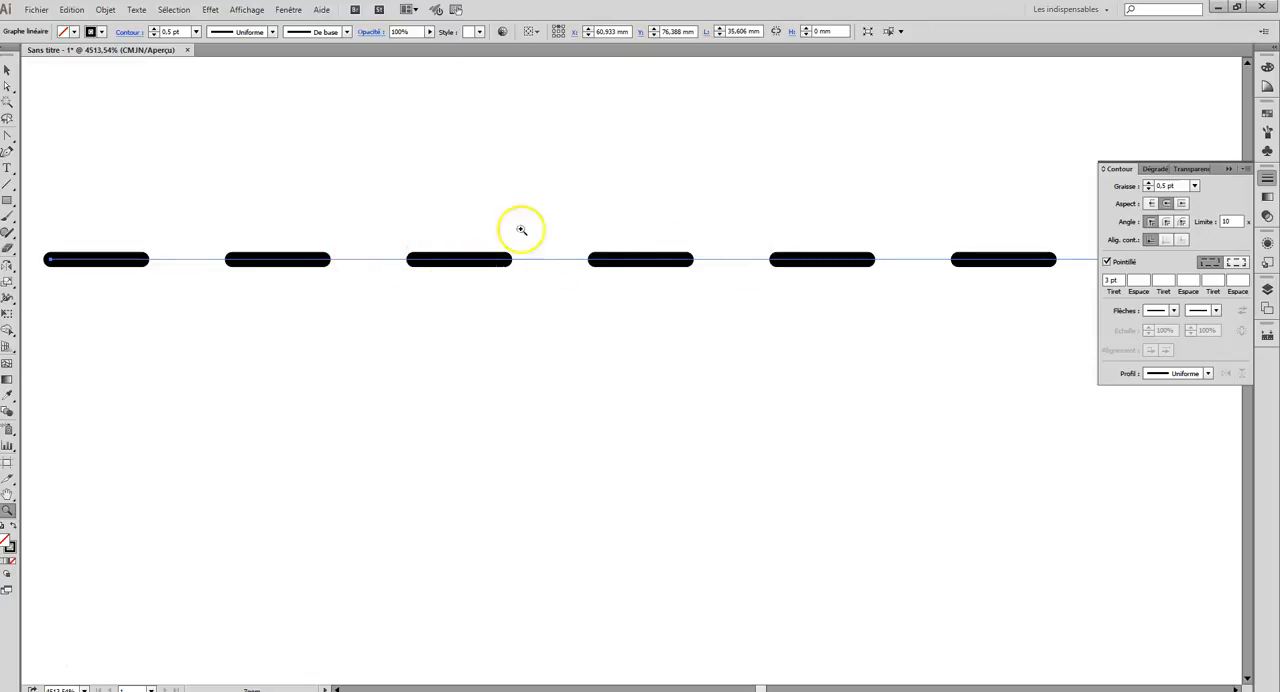
pyautogui.click(8, 185)
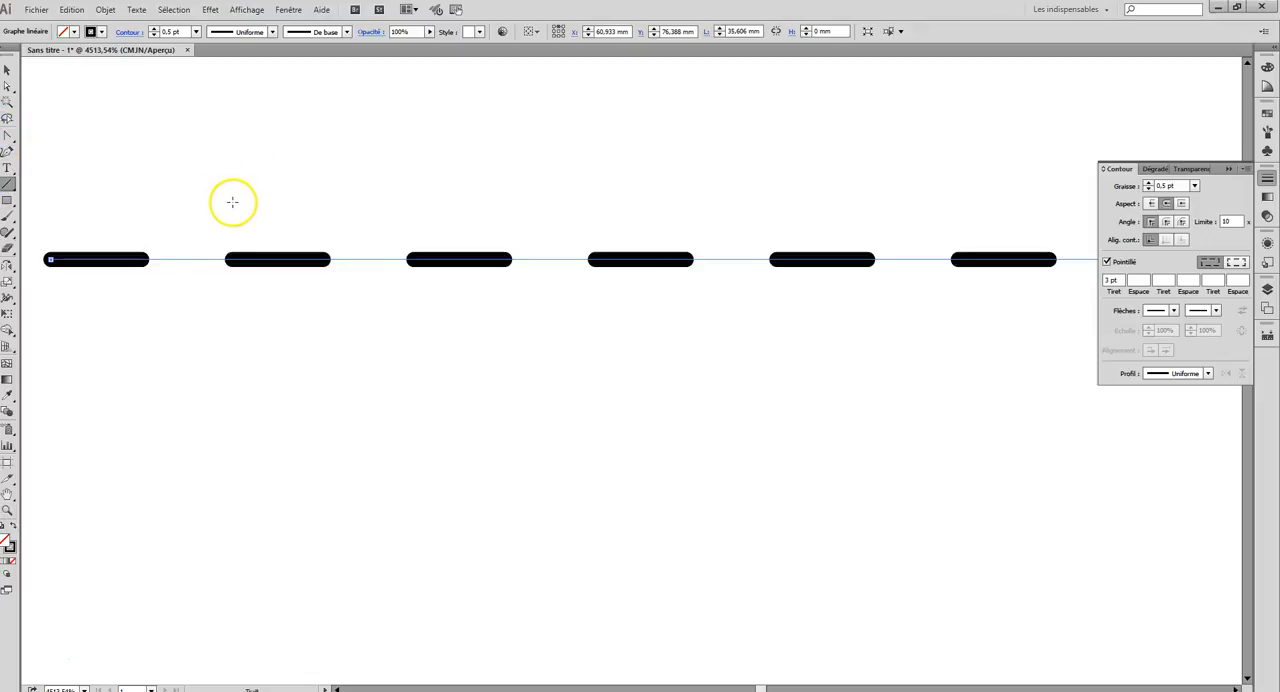
pyautogui.moveTo(233, 202); pyautogui.dragTo(328, 207)
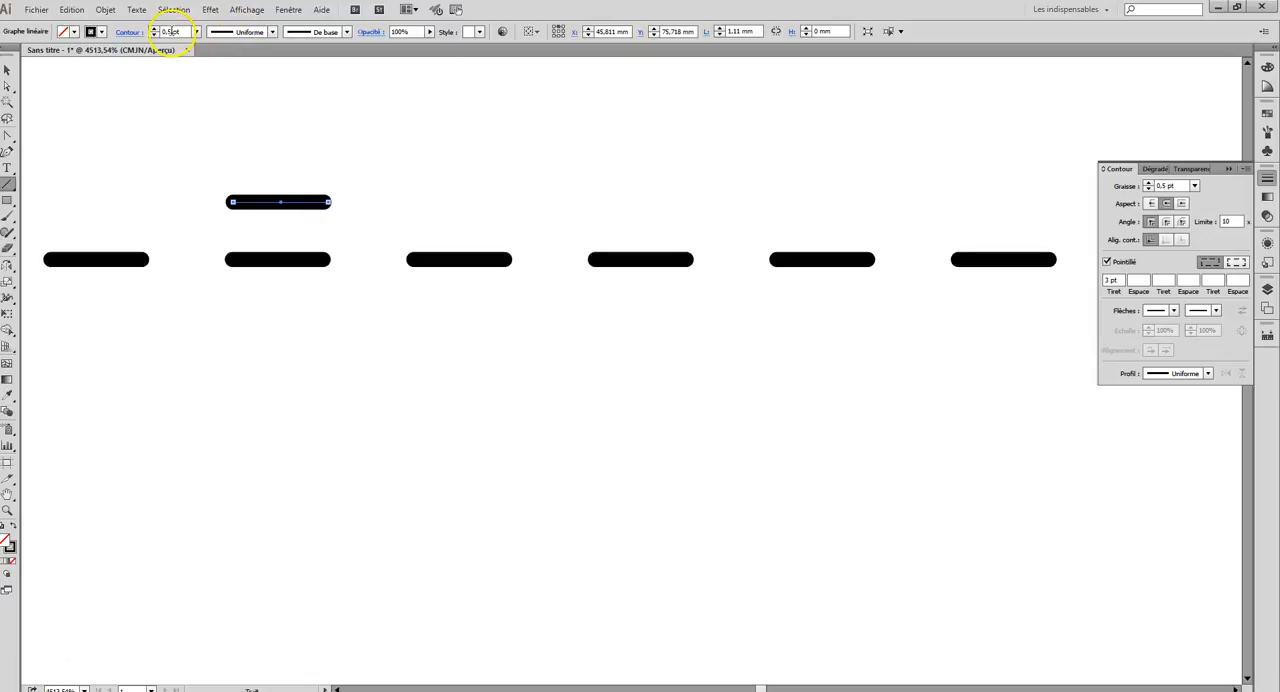
pyautogui.click(1107, 261)
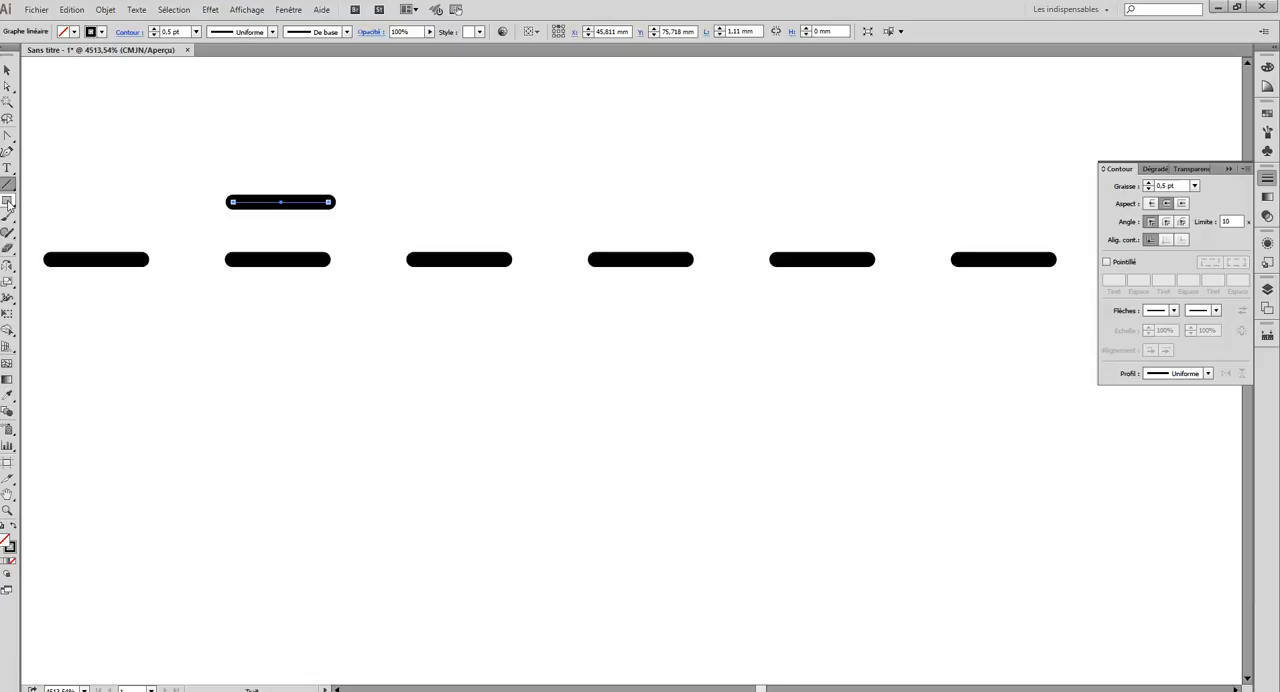
# Step: Draw a rectangle about 2.08 by 0.39 mm around the short line, with no fill and no stroke
pyautogui.click(8, 202)
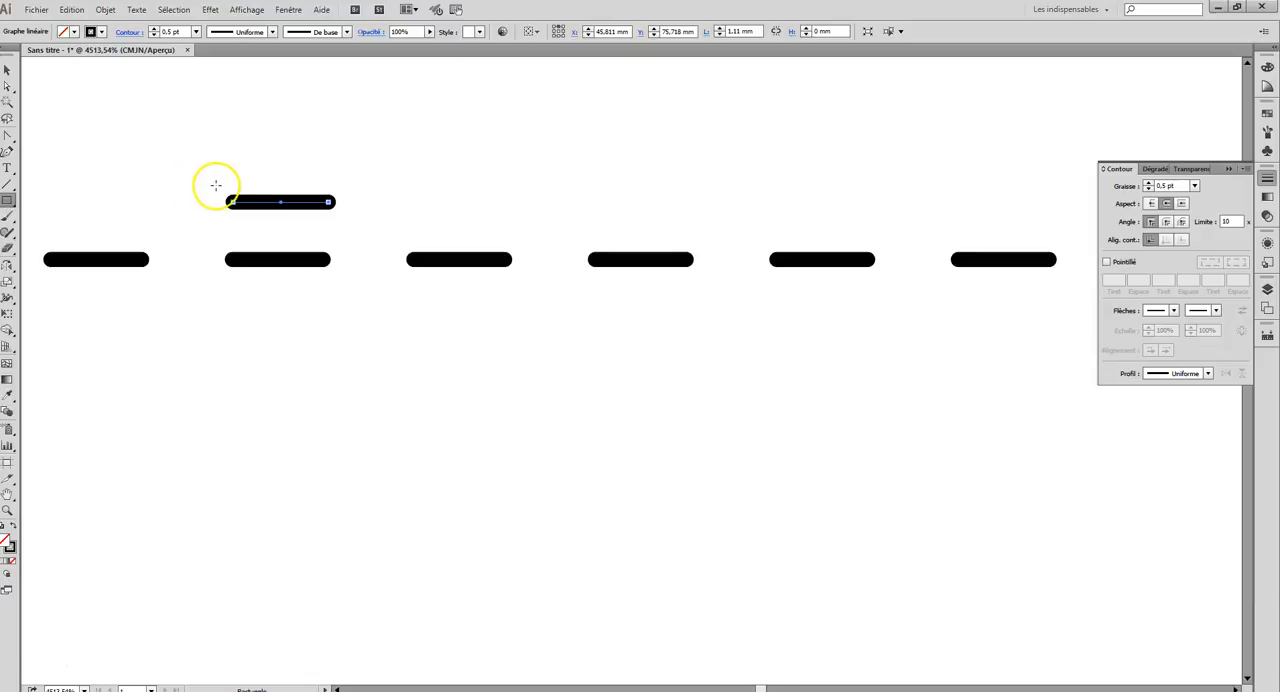
pyautogui.moveTo(225, 185); pyautogui.dragTo(403, 218)
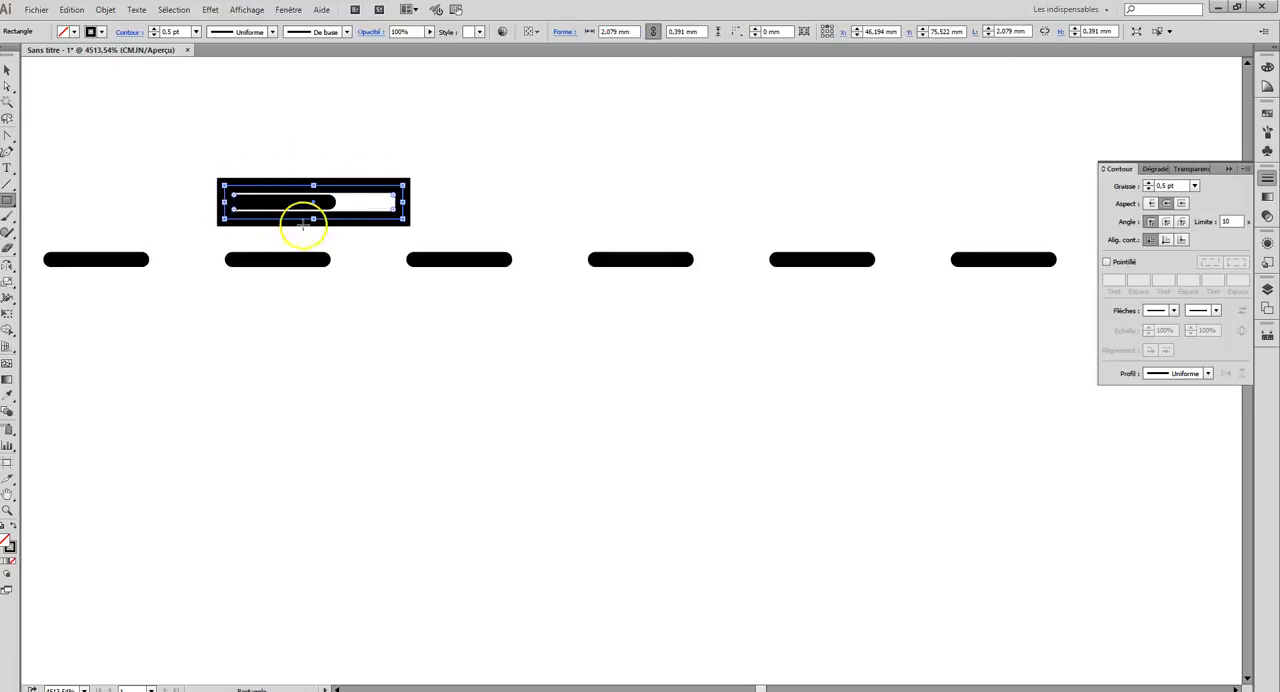
pyautogui.click(100, 32)
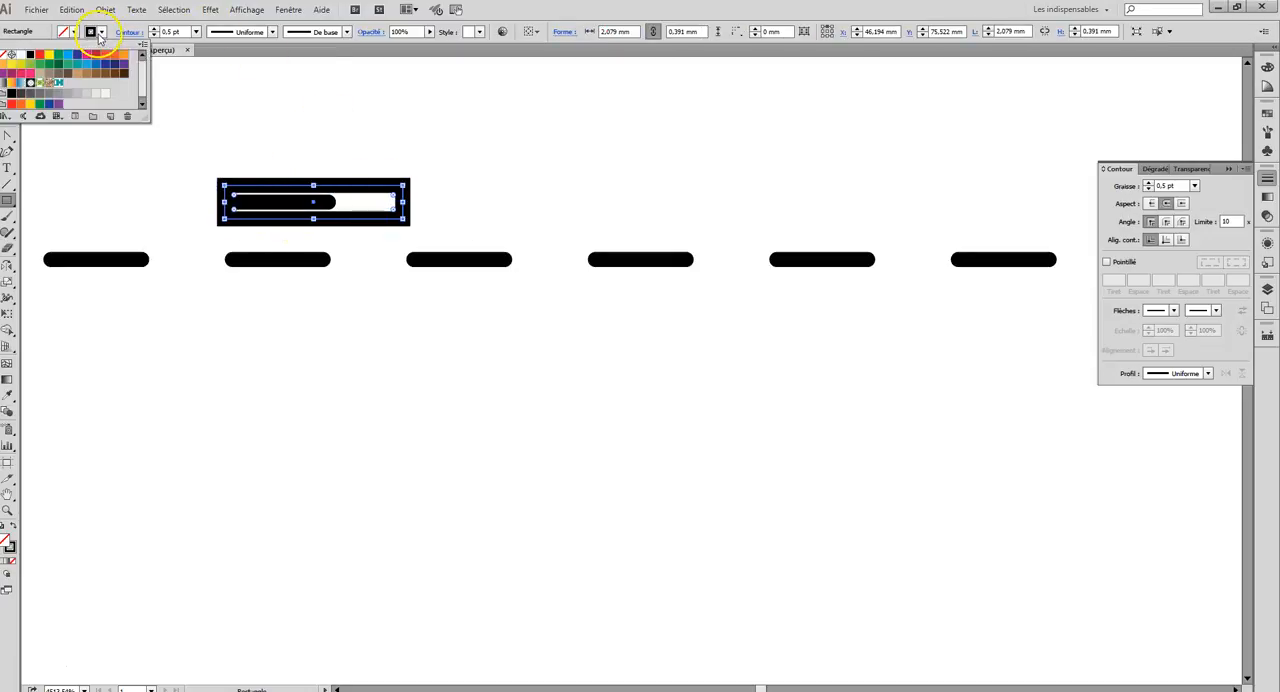
pyautogui.click(12, 55)
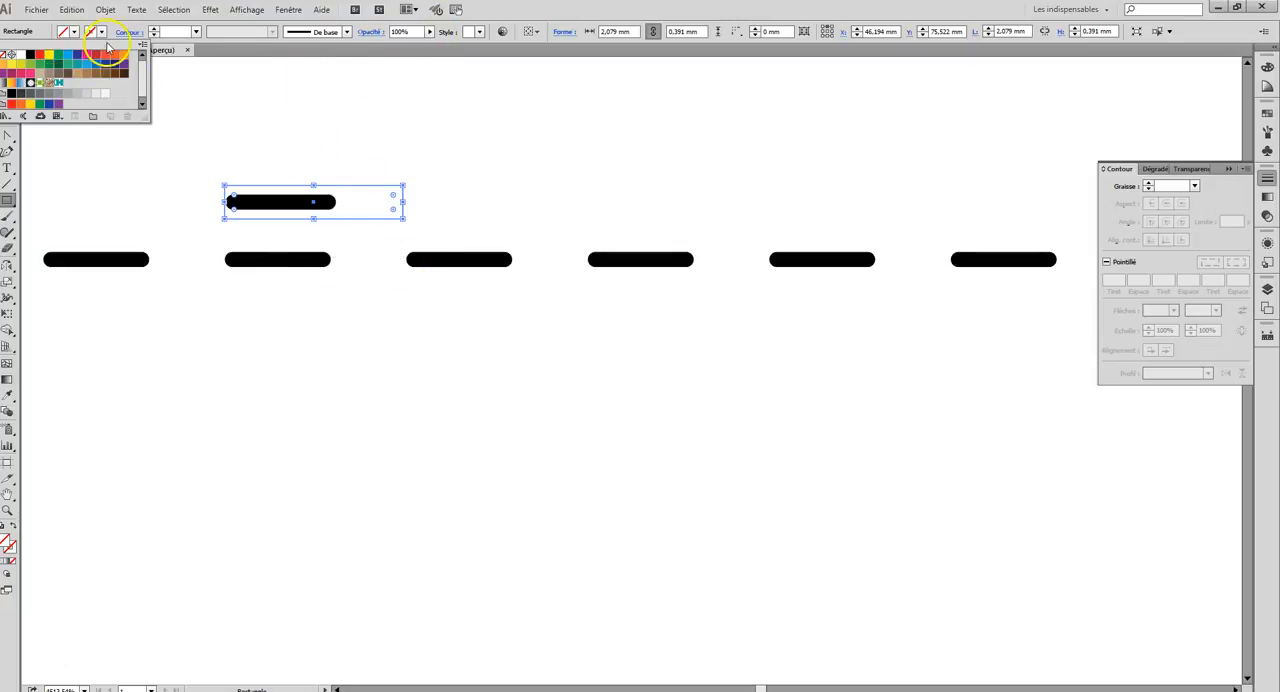
pyautogui.click(66, 34)
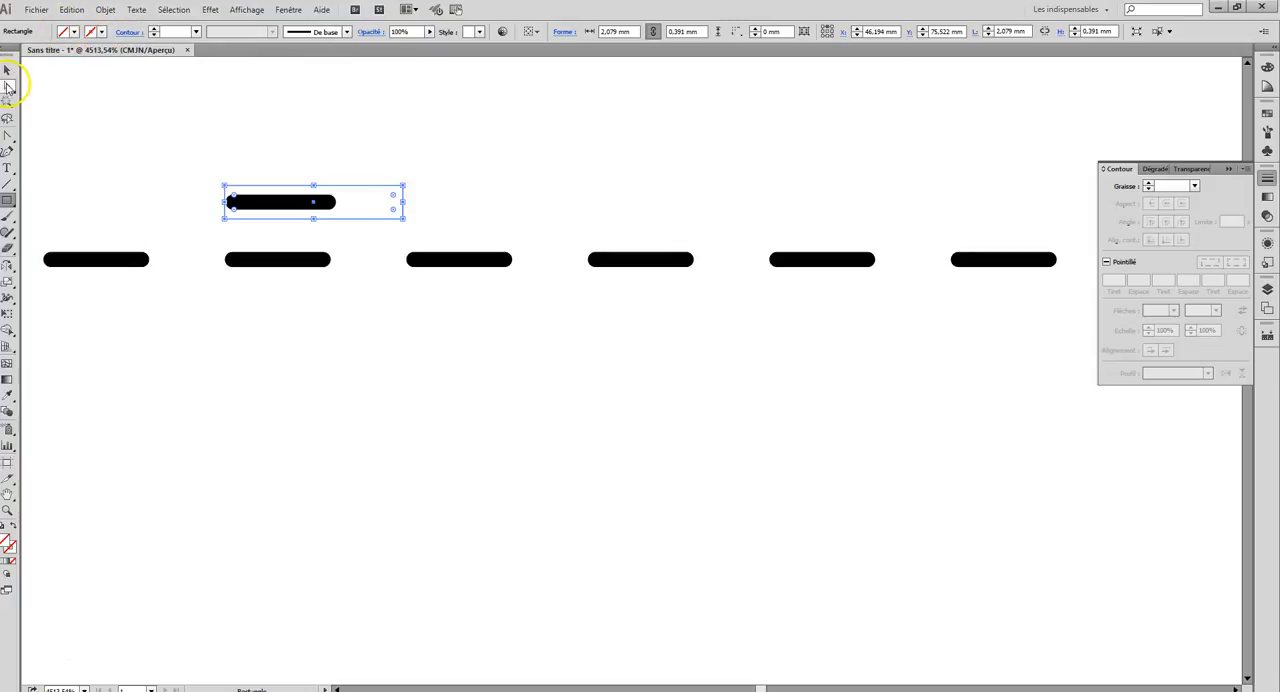
# Step: Align the short line and the rectangle on their horizontal centres and place the rectangle below the line in the layer order
pyautogui.moveTo(211, 169); pyautogui.dragTo(345, 226)
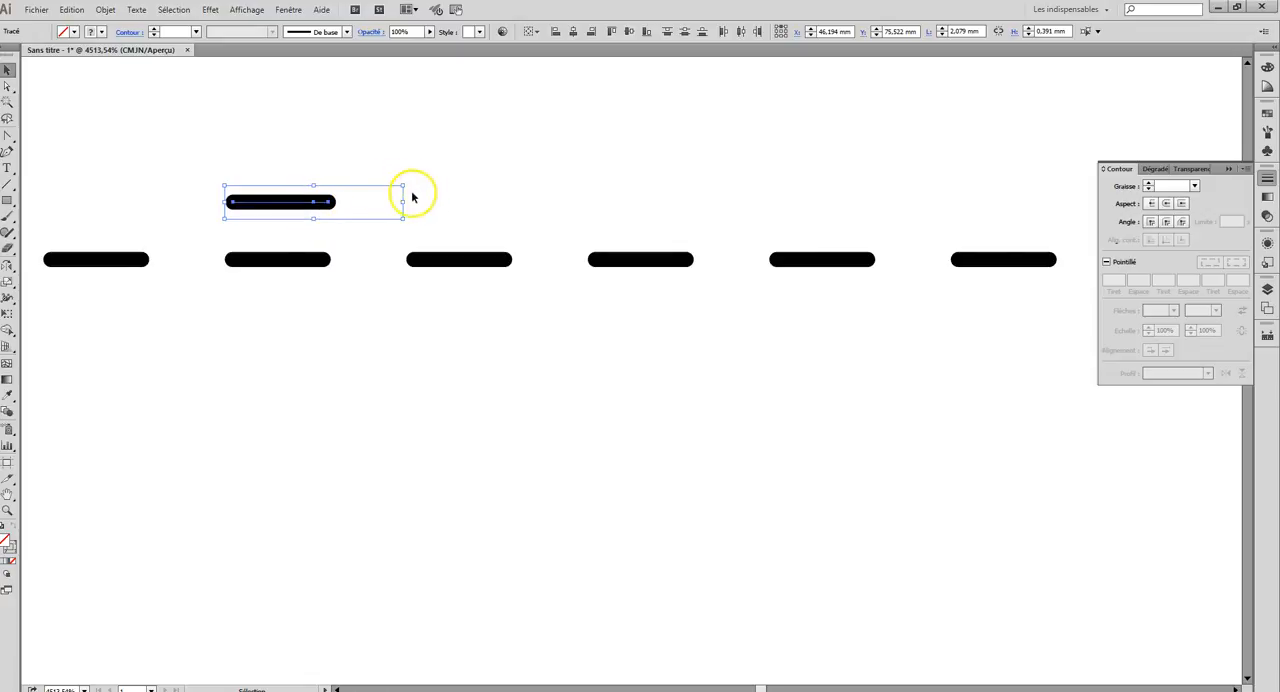
pyautogui.click(573, 32)
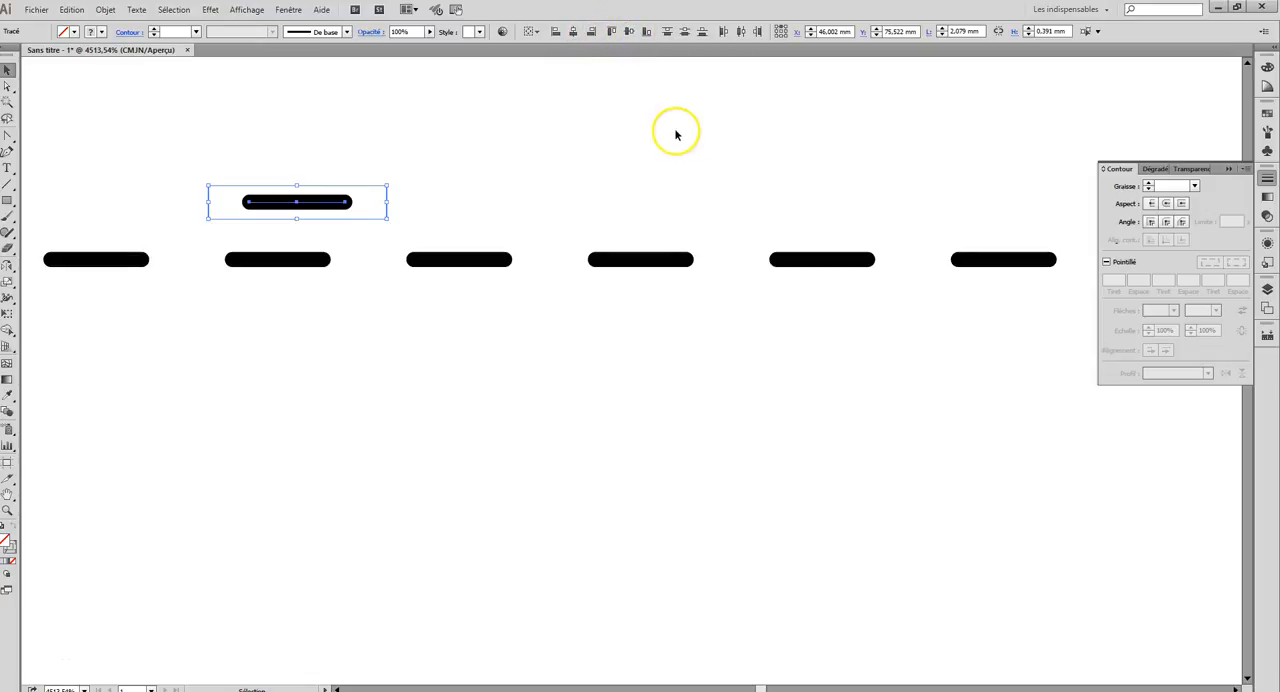
pyautogui.click(1267, 289)
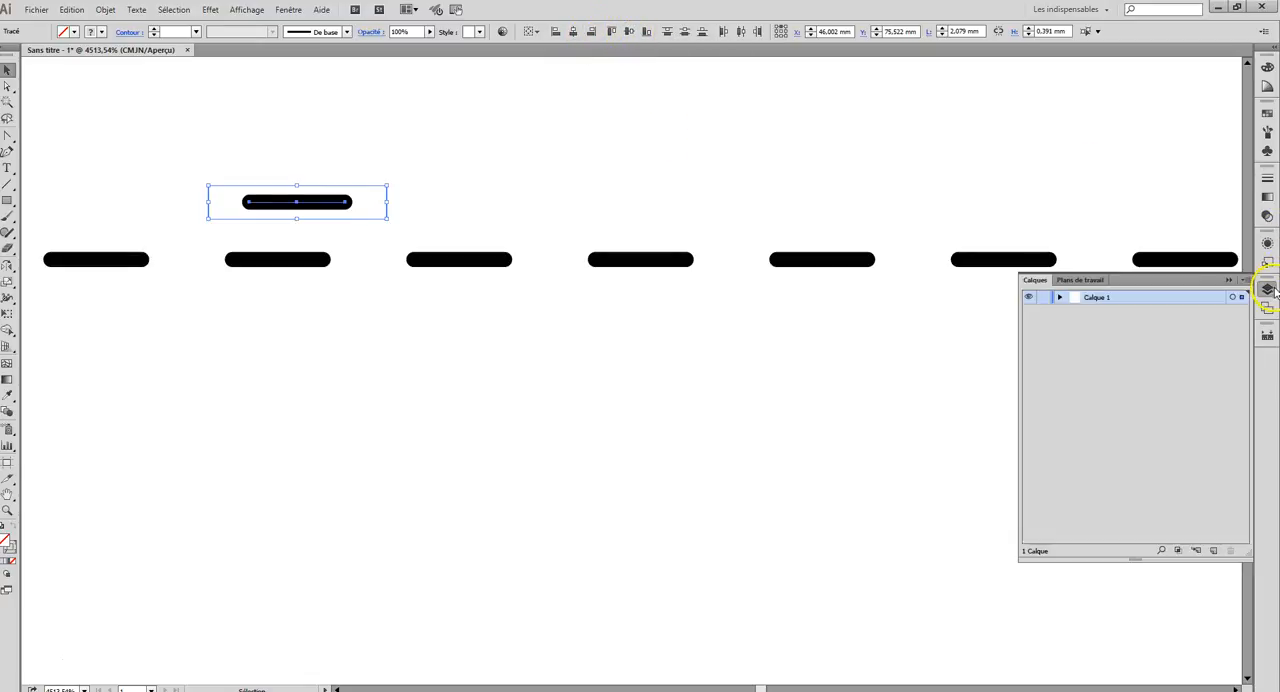
pyautogui.click(1060, 297)
pyautogui.click(1128, 312)
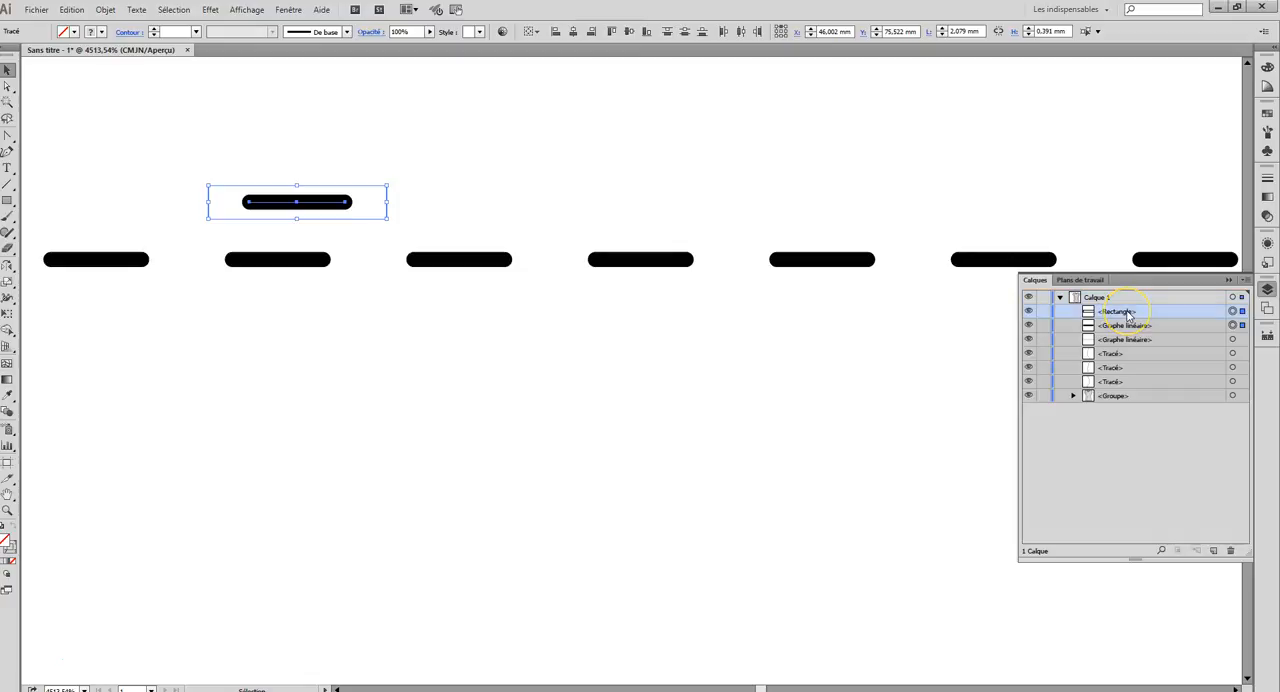
pyautogui.moveTo(1128, 314)
pyautogui.mouseDown()
pyautogui.moveTo(1110, 320)
pyautogui.moveTo(1125, 333)
pyautogui.mouseUp()
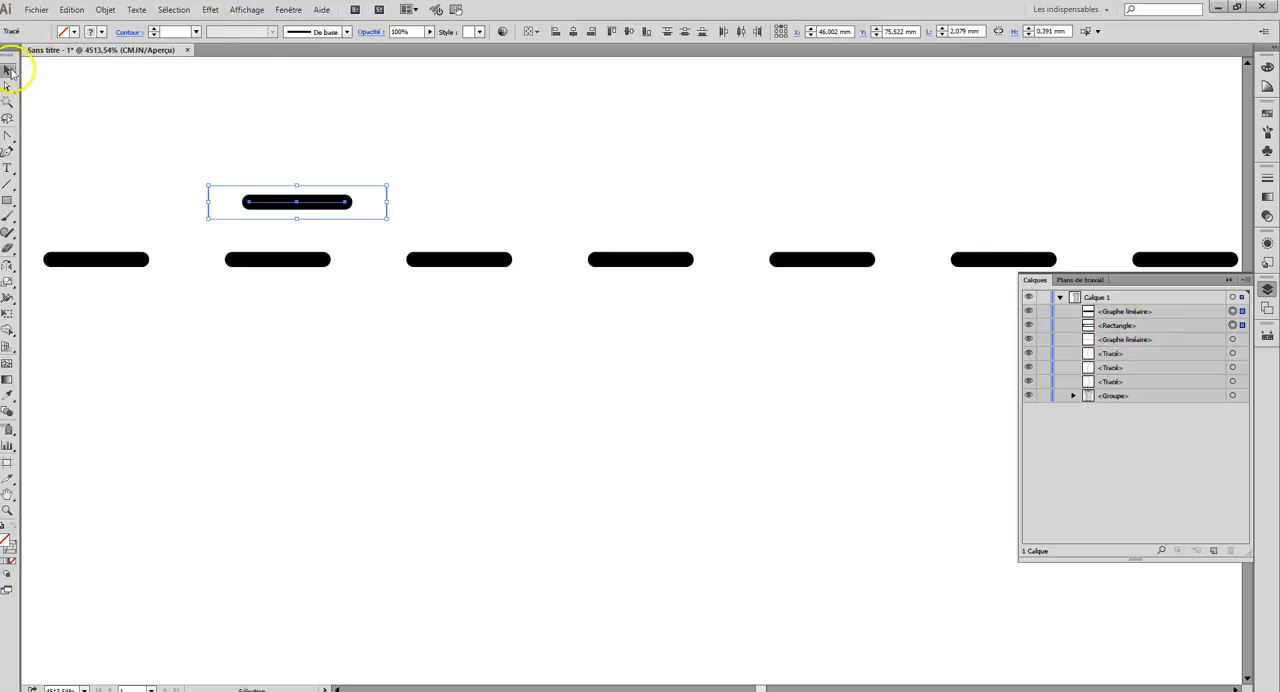
# Step: Create a pattern brush (Forme de motif) from the short line and rectangle, named "surpiqûre simple centrée"
pyautogui.moveTo(216, 143)
pyautogui.mouseDown()
pyautogui.moveTo(360, 217)
pyautogui.moveTo(637, 169)
pyautogui.moveTo(1266, 129)
pyautogui.moveTo(1148, 106)
pyautogui.moveTo(1144, 152)
pyautogui.mouseUp()
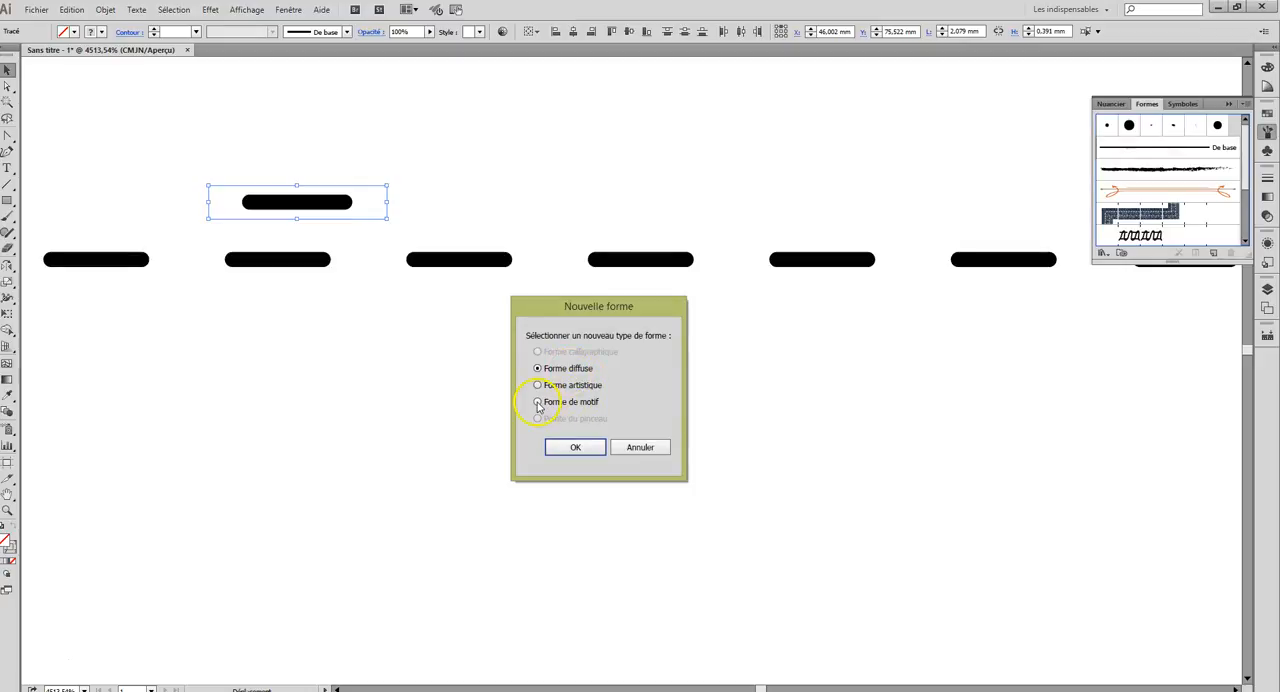
pyautogui.click(576, 448)
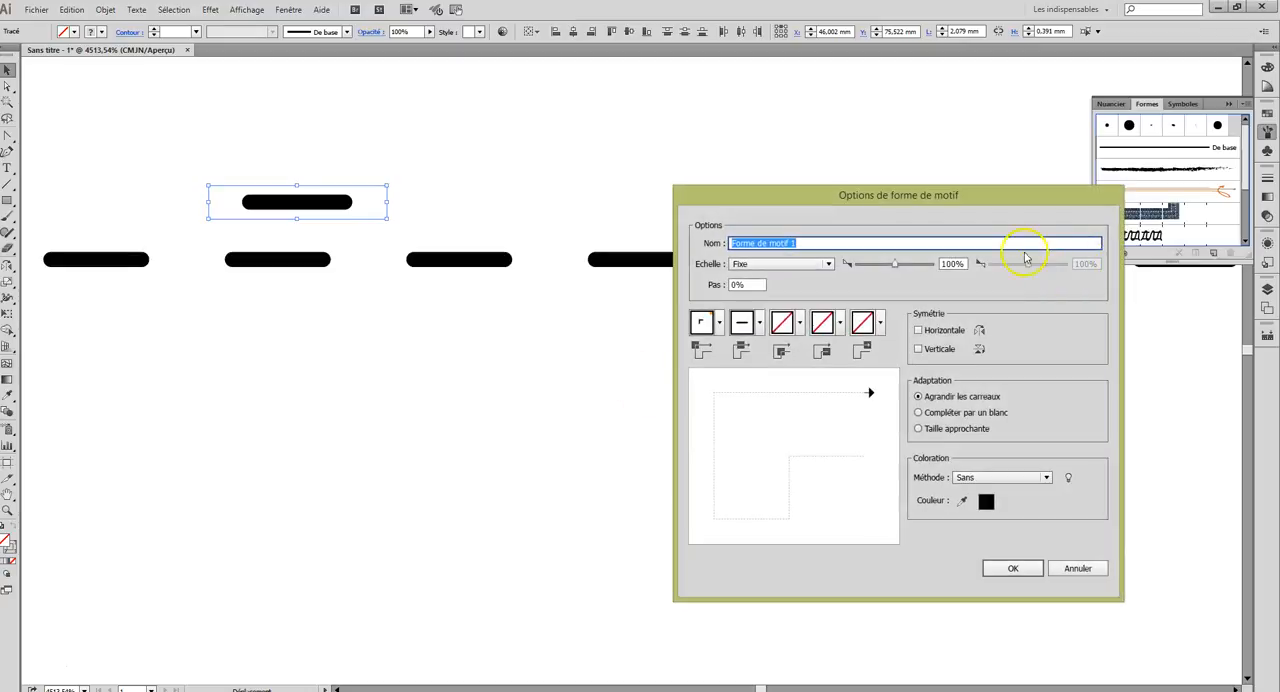
pyautogui.moveTo(957, 198); pyautogui.dragTo(716, 137)
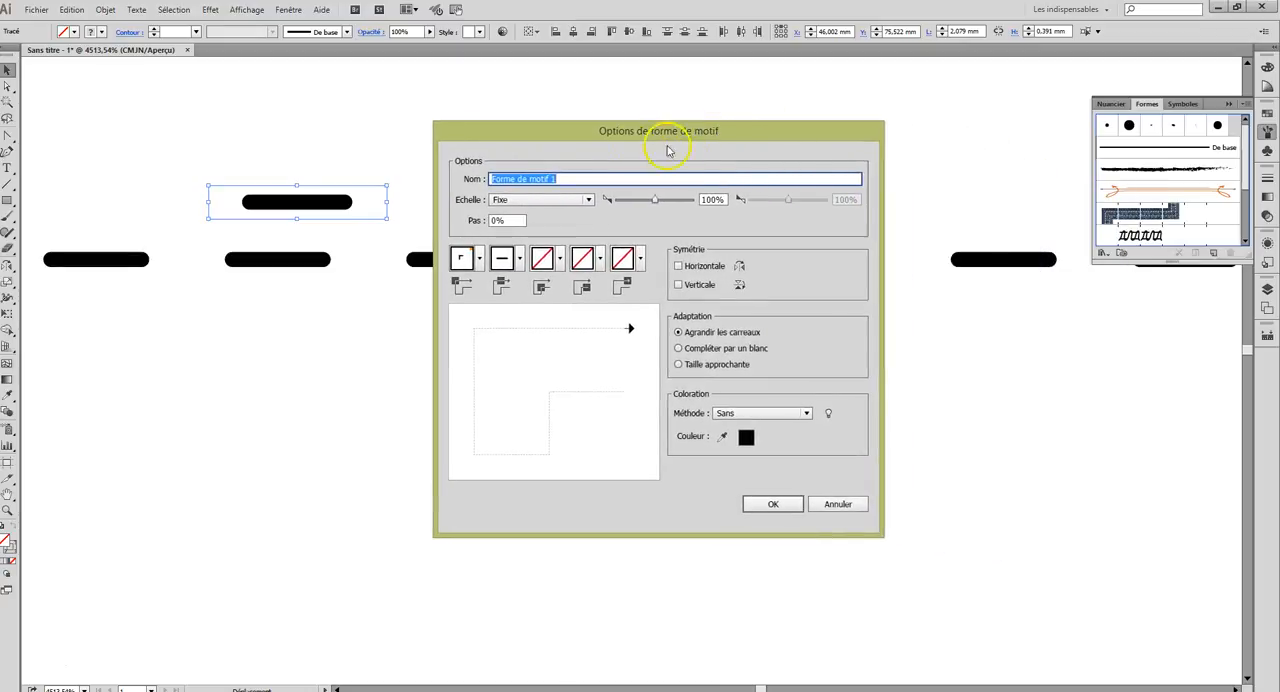
pyautogui.write('surpiqûre simple centrée')
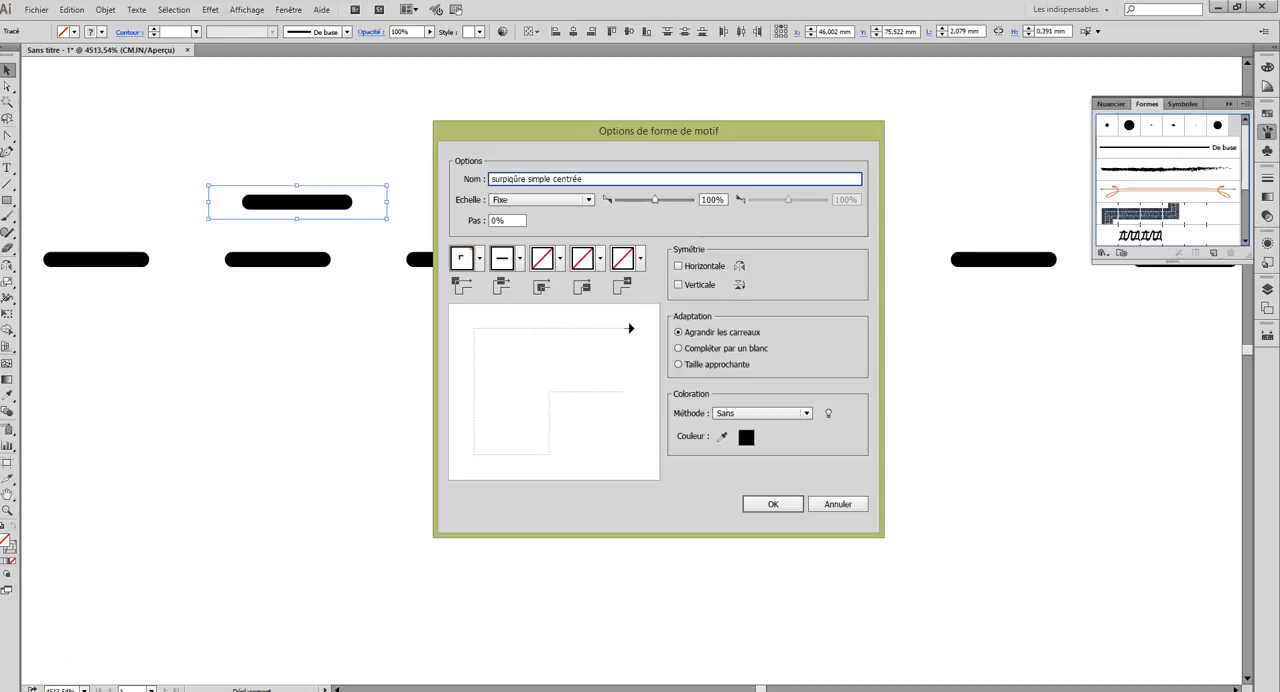
# Step: Set the pattern brush's inner corner tile (Angle intérieur) to Centrage automatique
pyautogui.click(463, 260)
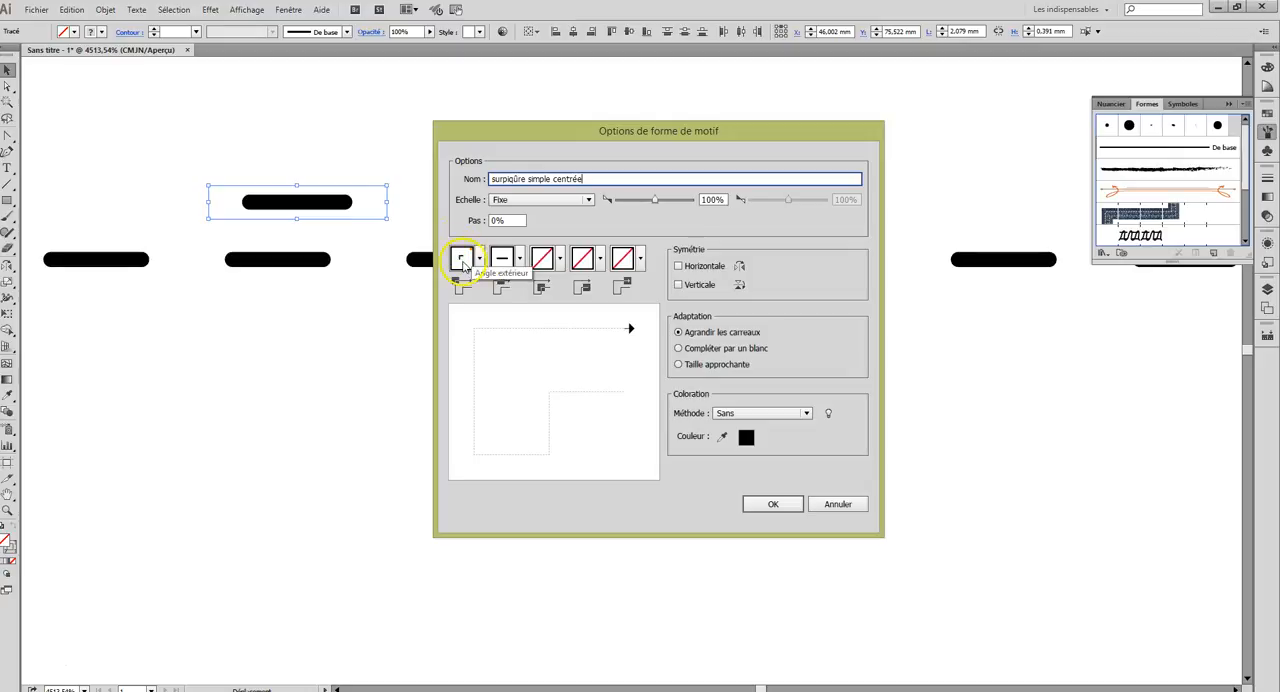
pyautogui.click(561, 261)
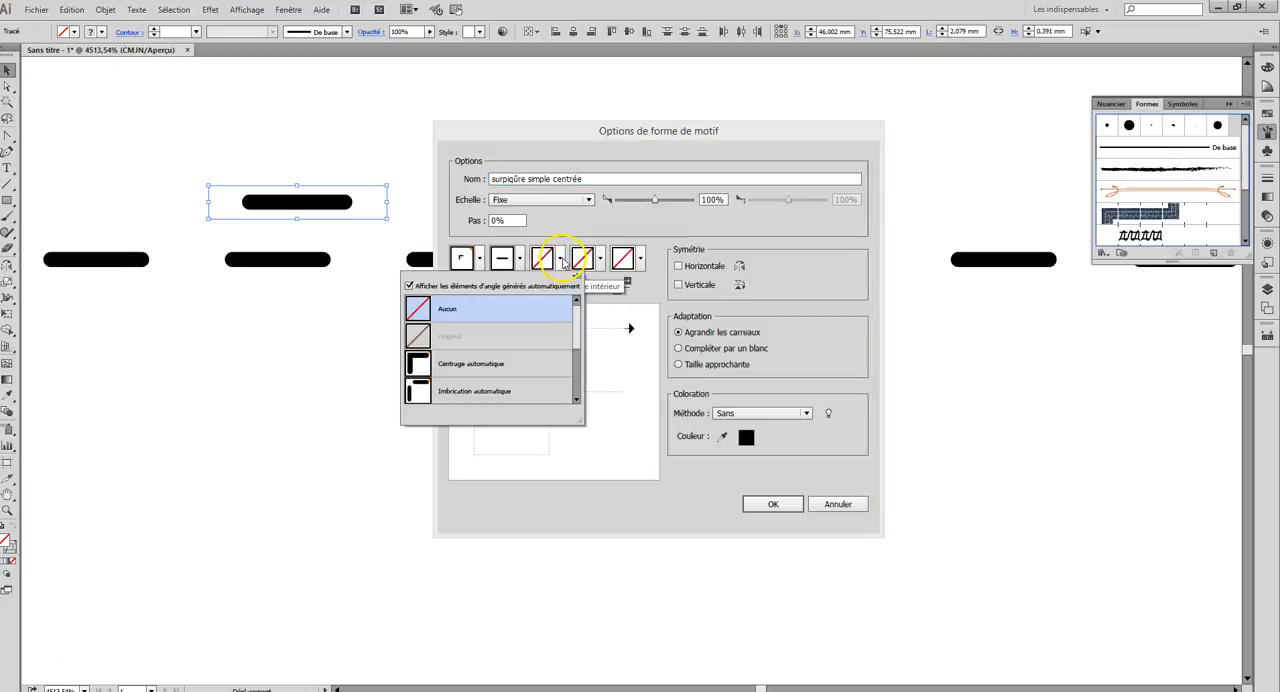
pyautogui.click(492, 368)
pyautogui.click(561, 262)
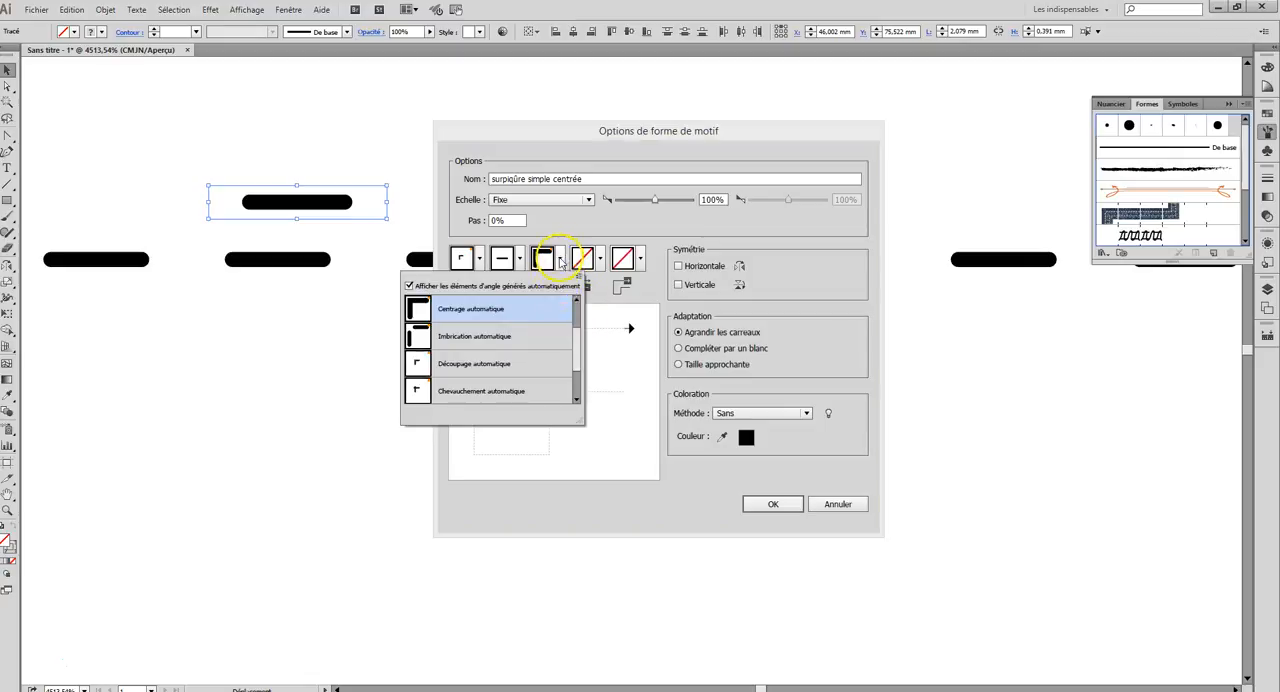
pyautogui.scroll(-2, 580, 363)
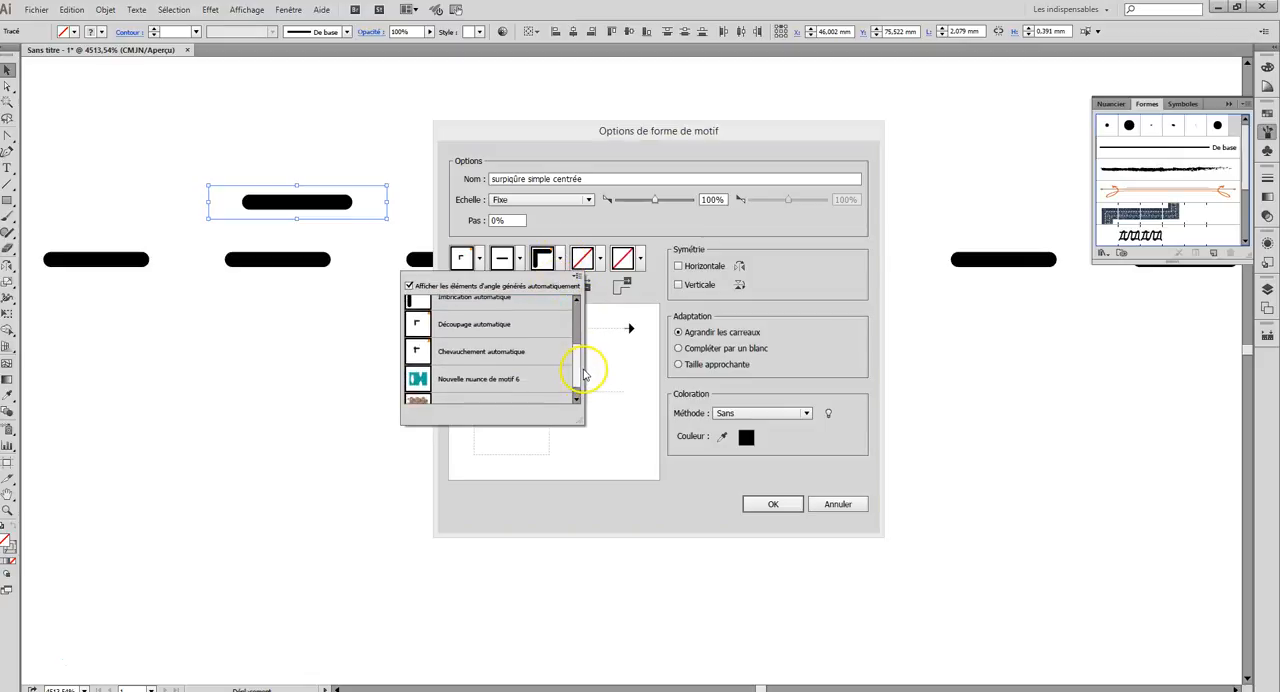
pyautogui.scroll(3, 585, 380)
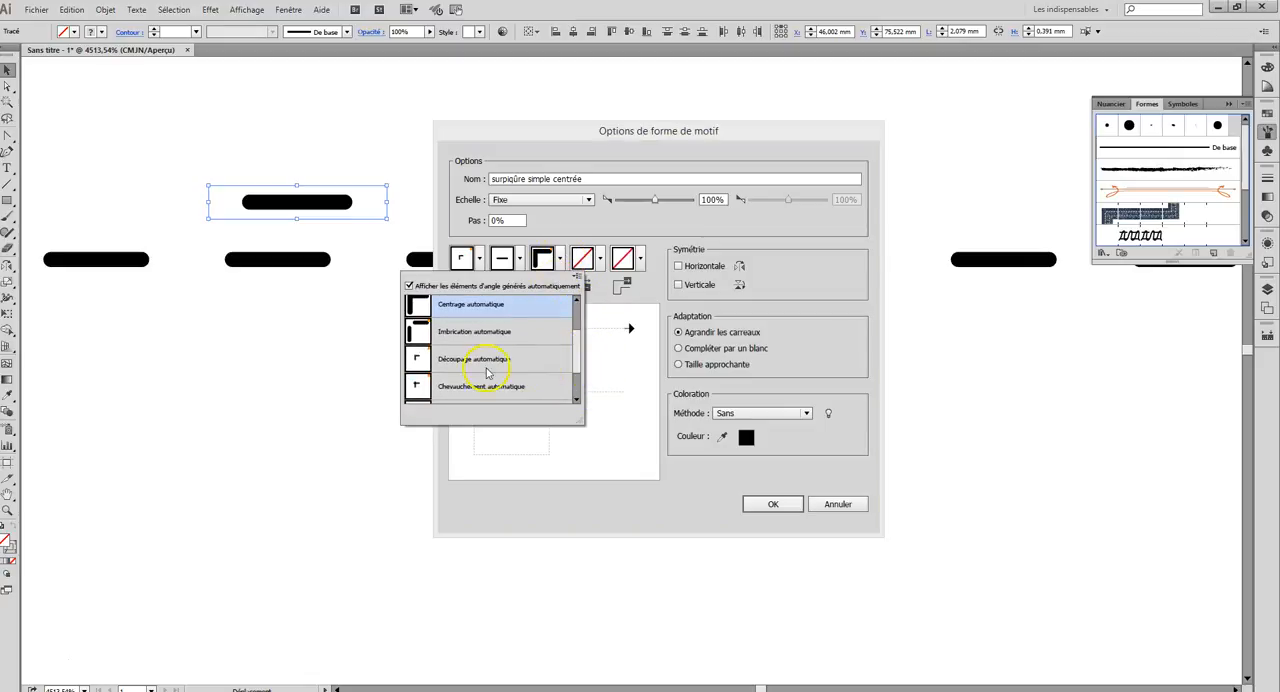
pyautogui.scroll(2, 582, 335)
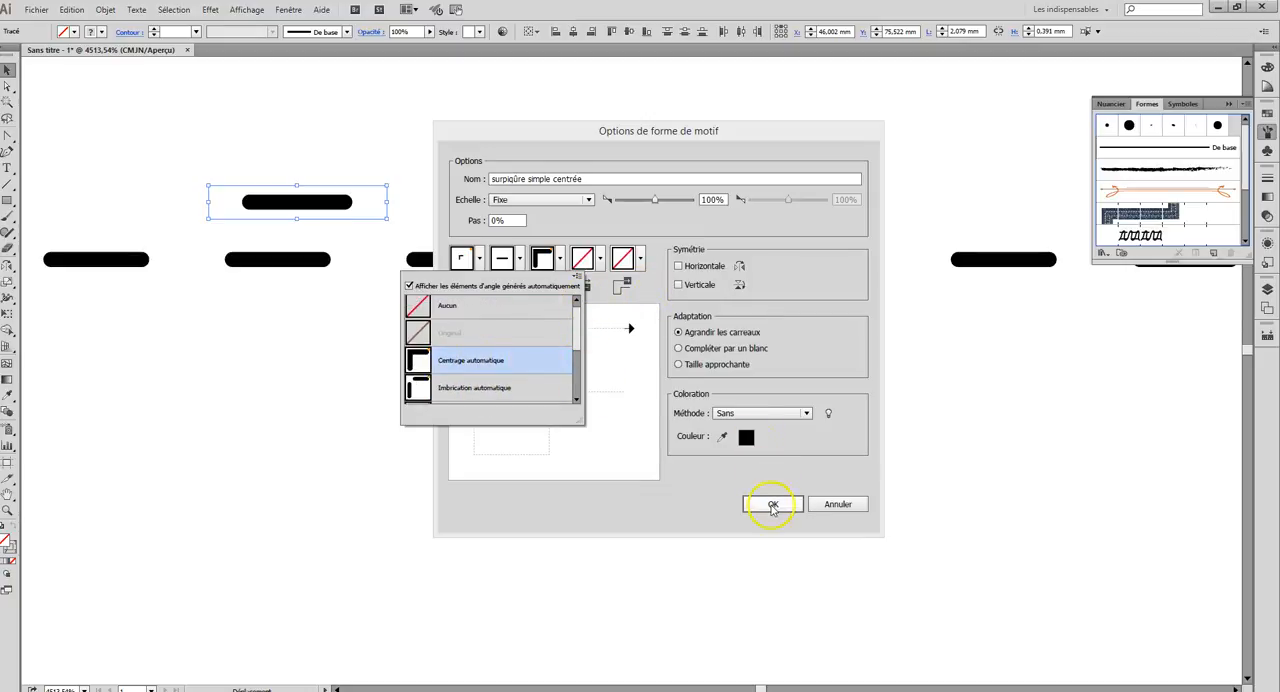
pyautogui.click(757, 417)
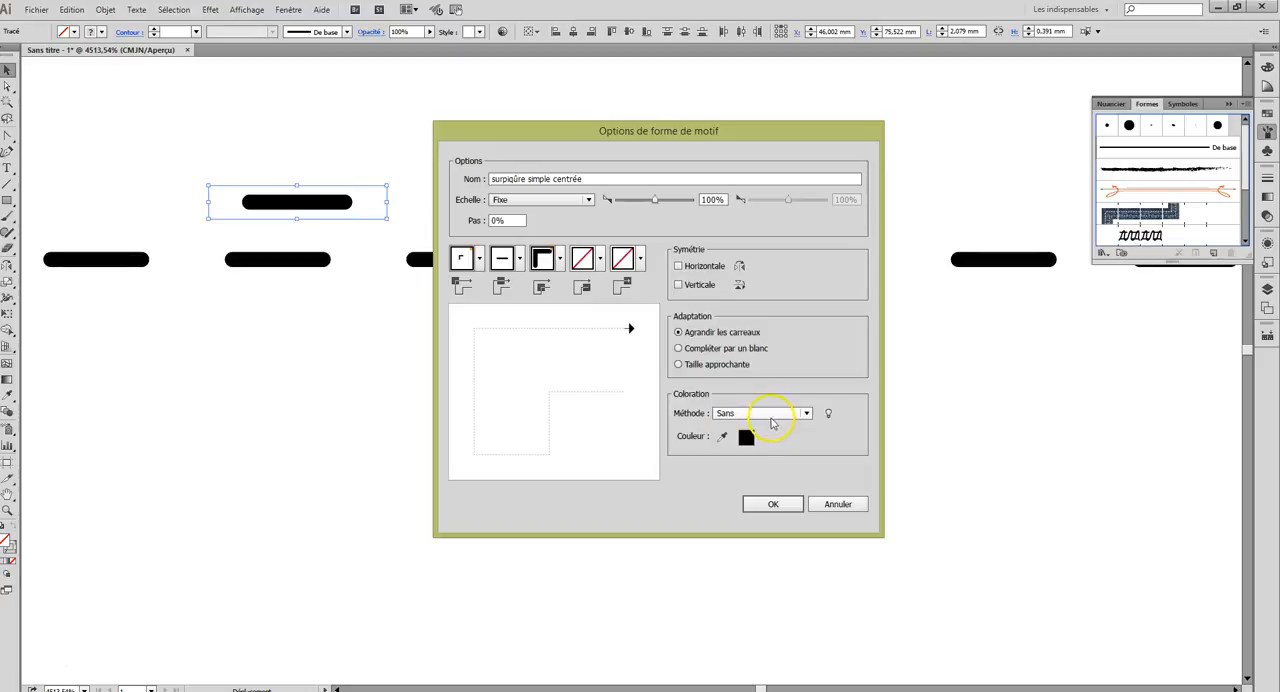
# Step: Set the pattern brush's colorization method to Teintes and save the brush
pyautogui.click(806, 414)
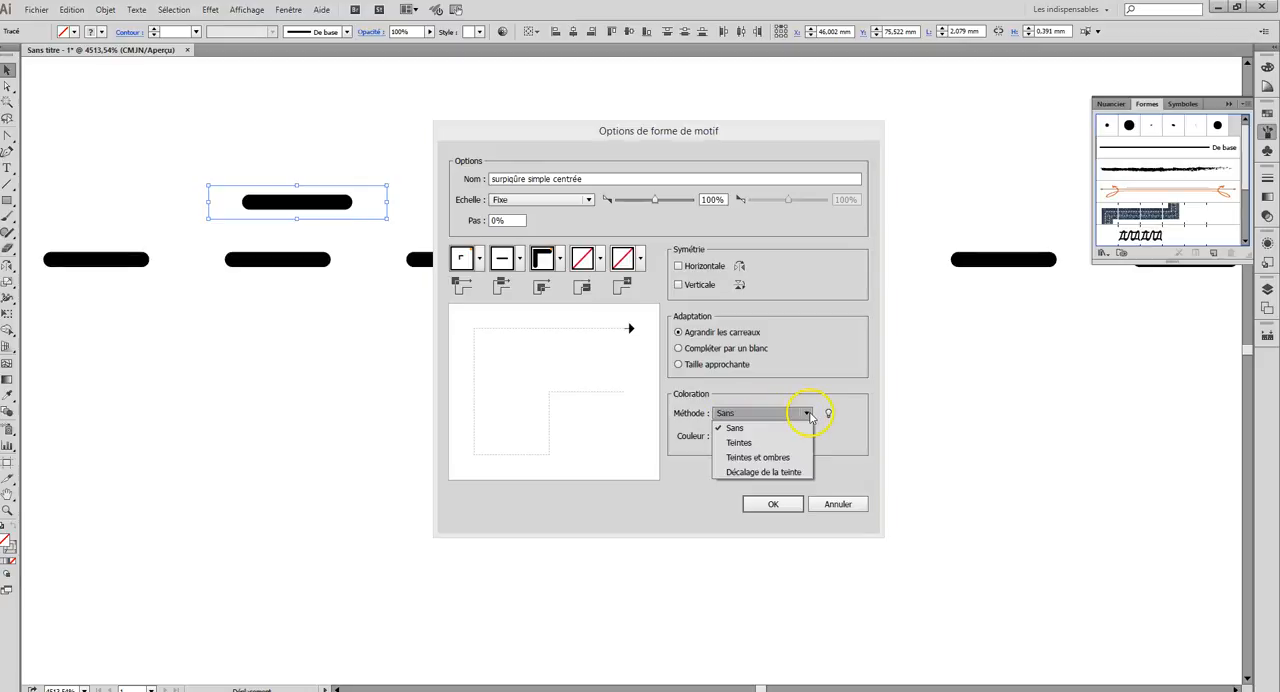
pyautogui.click(737, 444)
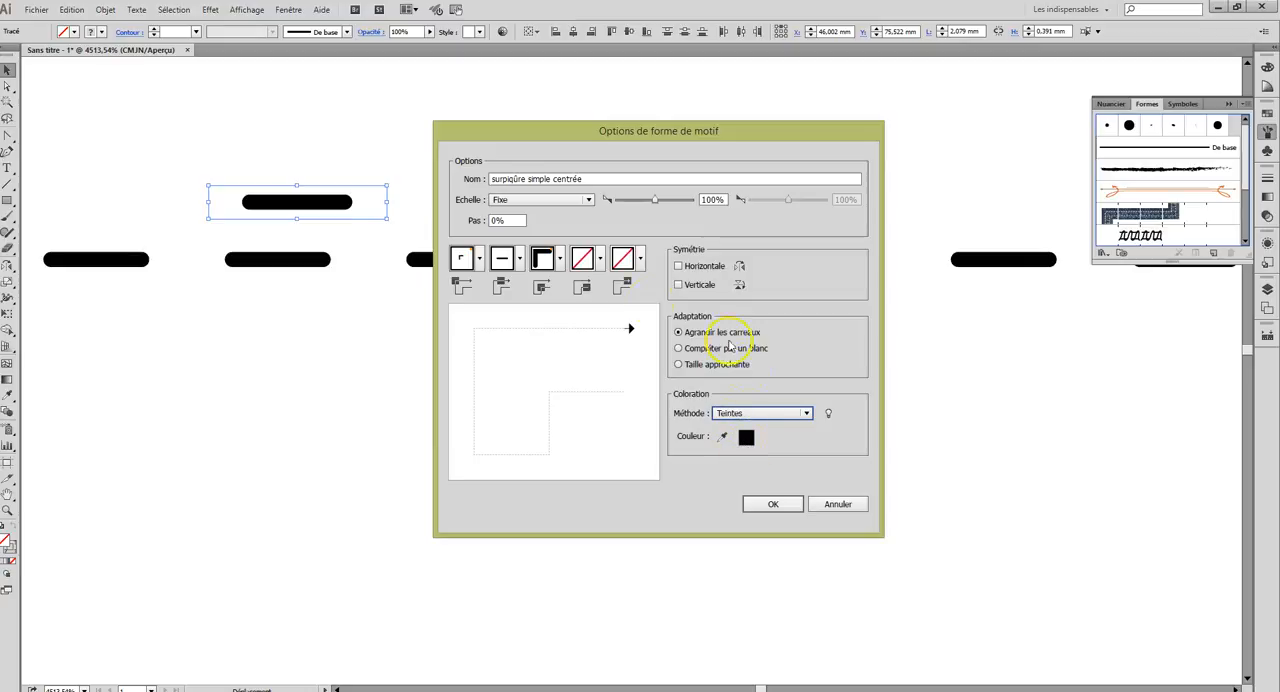
pyautogui.click(773, 504)
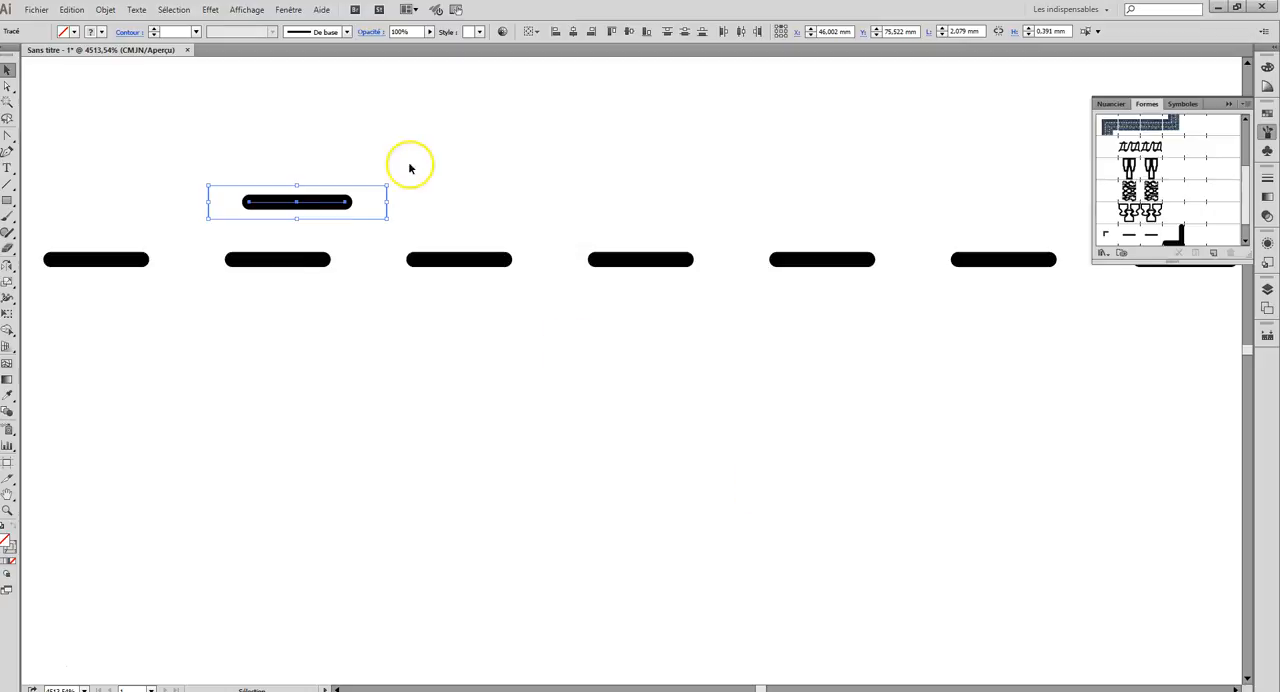
# Step: Draw an open, wavy four-point path with the Pen tool (Outil Plume) below the row of dashes
pyautogui.click(8, 136)
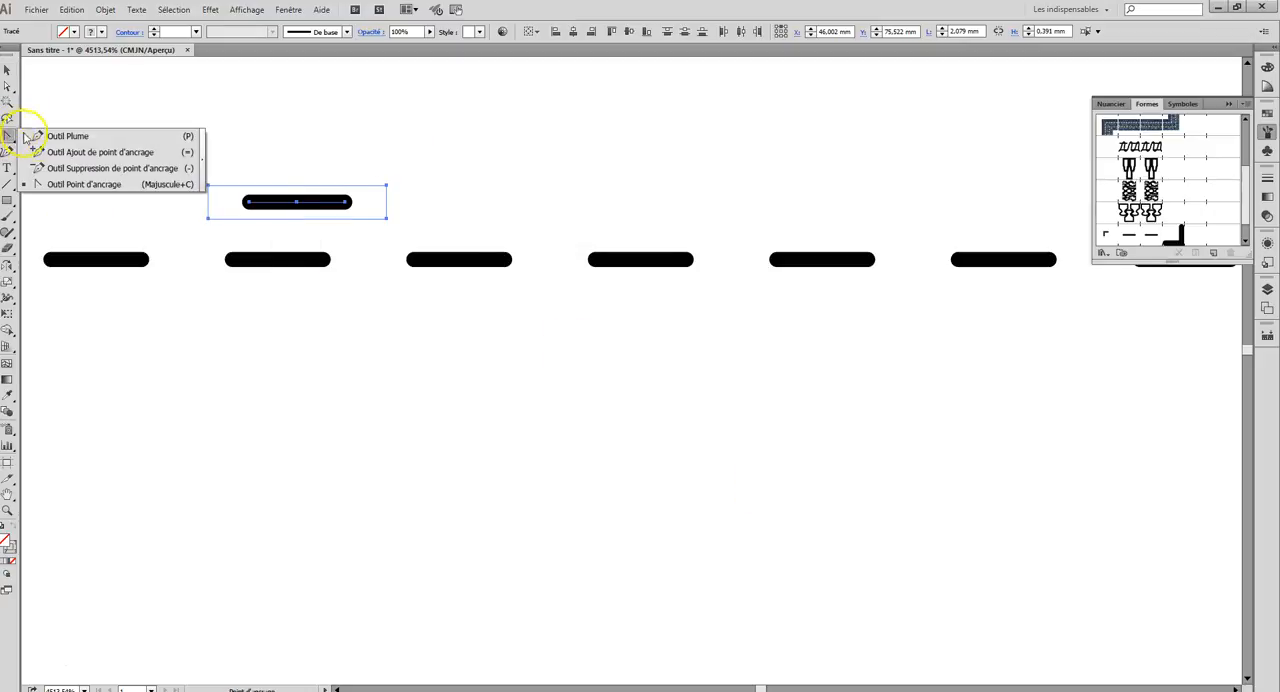
pyautogui.click(57, 131)
pyautogui.click(112, 355)
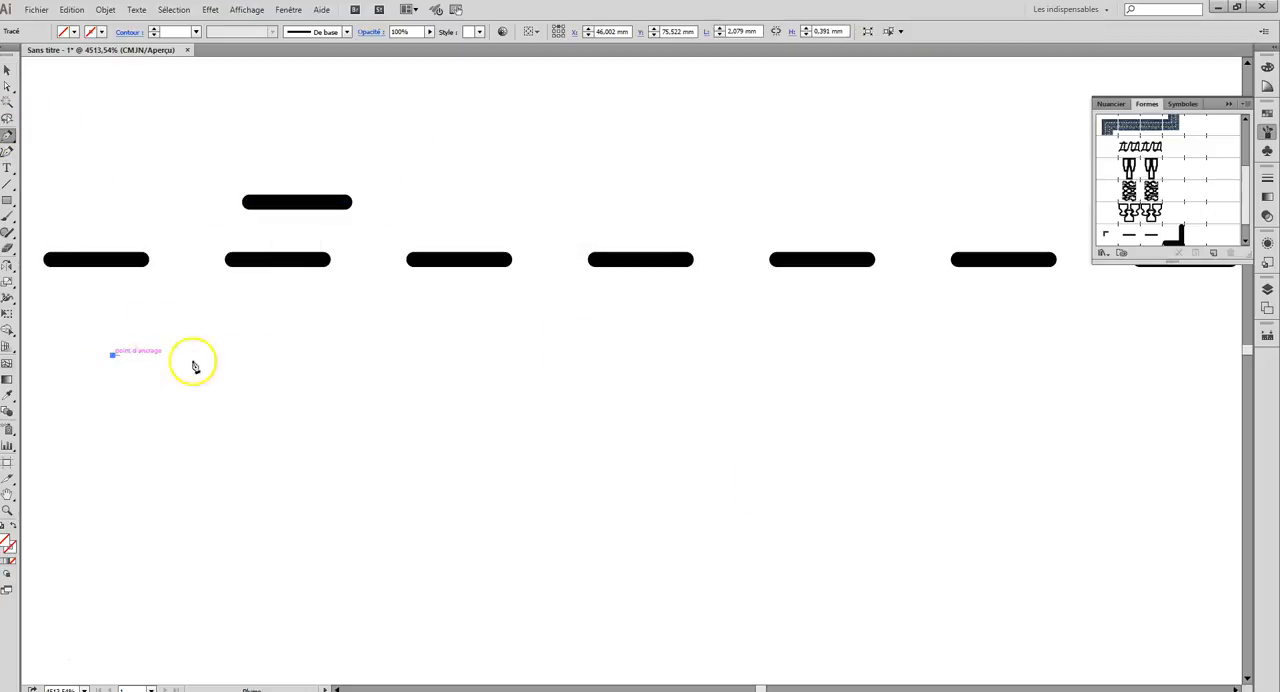
pyautogui.moveTo(463, 365); pyautogui.dragTo(534, 410)
pyautogui.moveTo(639, 540); pyautogui.dragTo(732, 518)
pyautogui.click(876, 395)
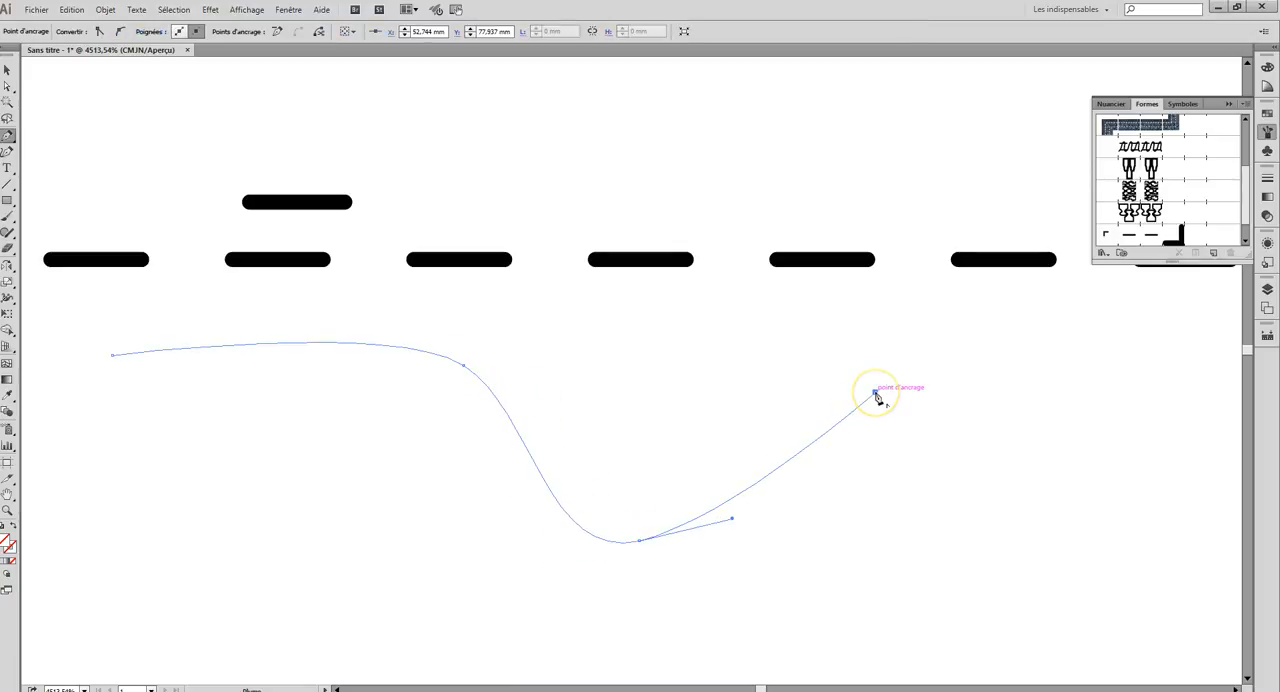
pyautogui.moveTo(875, 392); pyautogui.dragTo(872, 361)
# Step: Give the wavy path a black stroke and no fill
pyautogui.click(1267, 110)
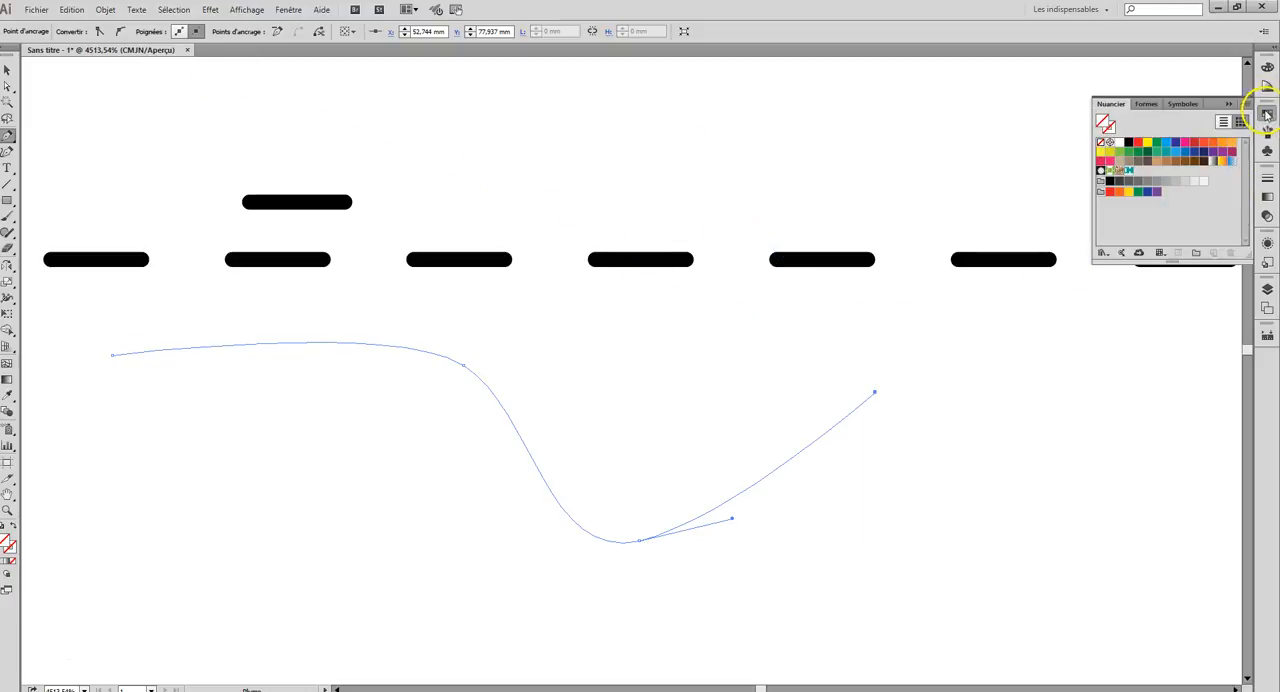
pyautogui.click(1130, 146)
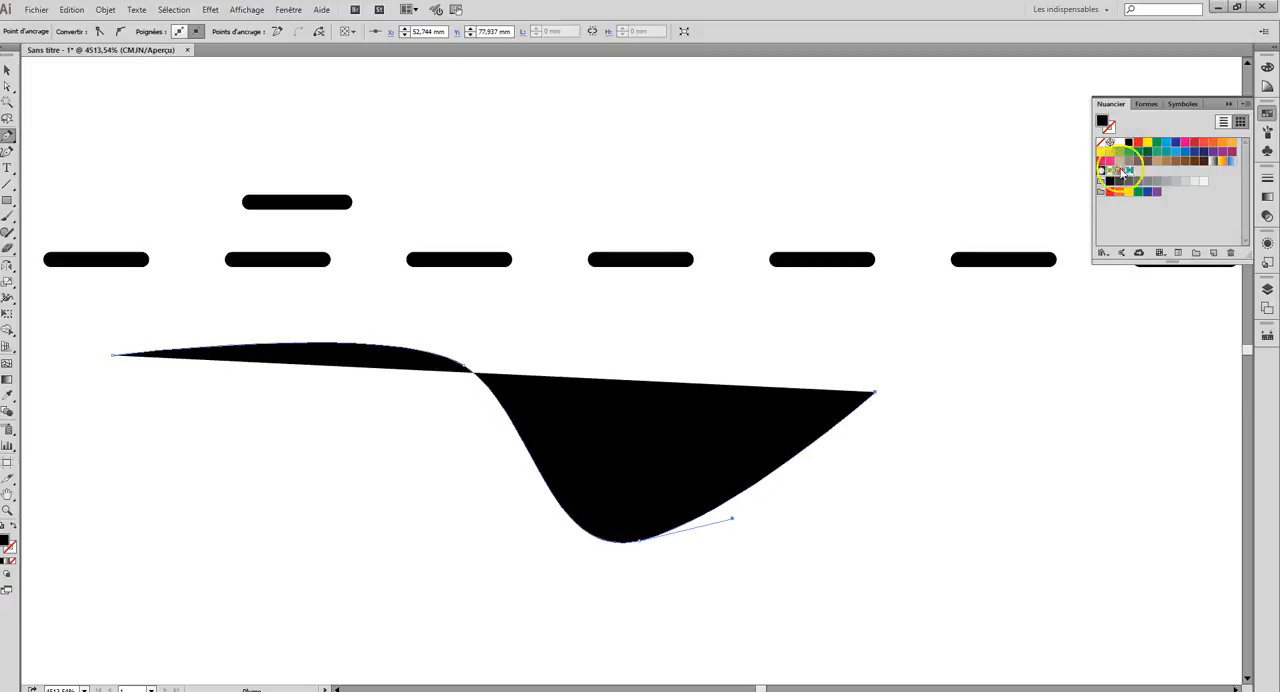
pyautogui.click(14, 526)
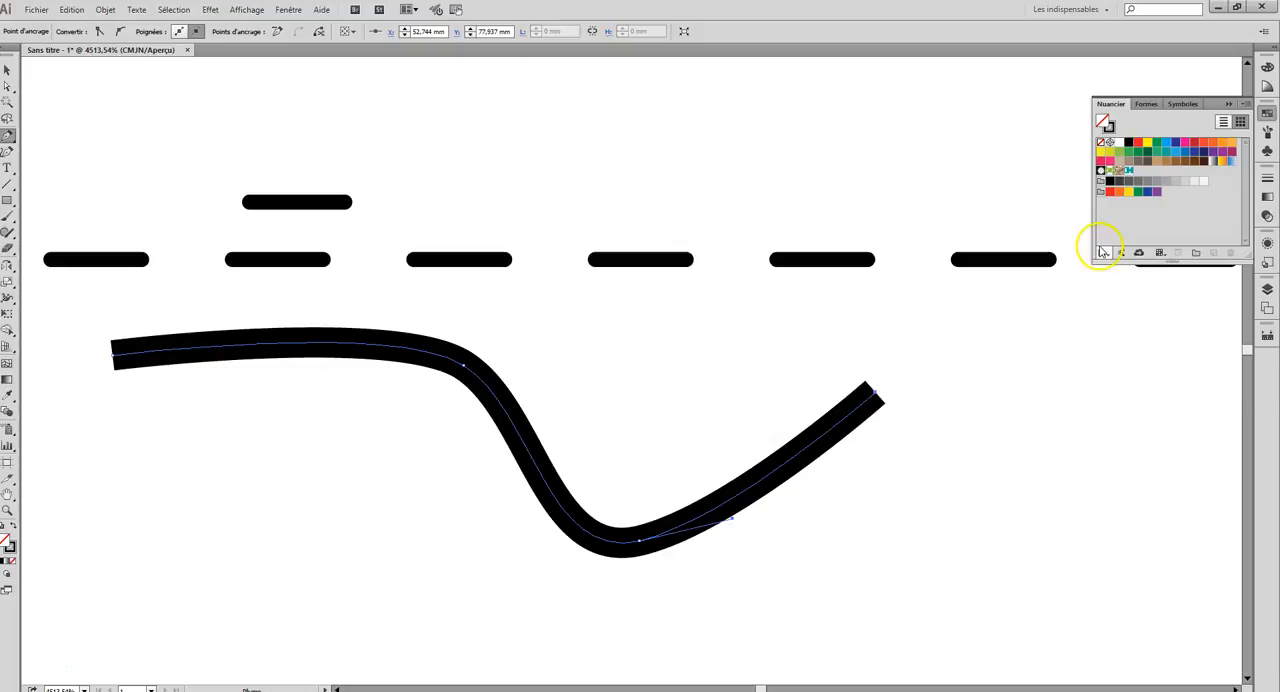
# Step: Apply the new topstitch pattern brush to the wavy path and colour its stroke red
pyautogui.click(1267, 131)
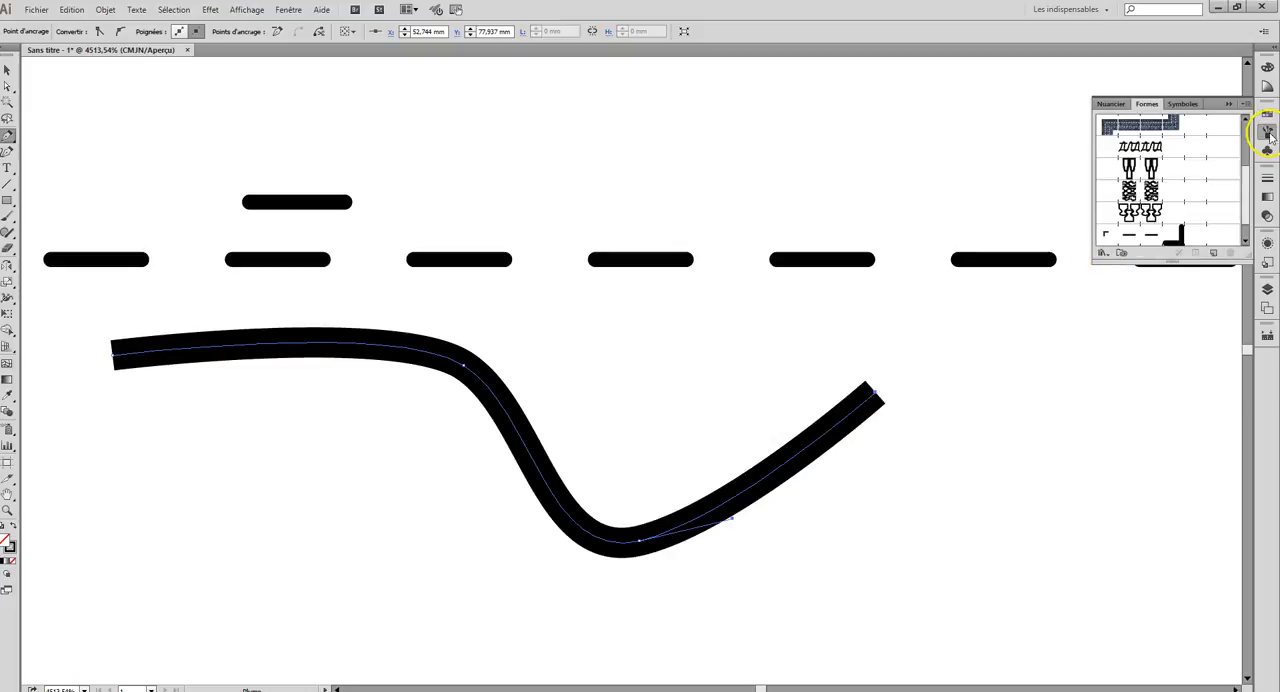
pyautogui.click(1150, 238)
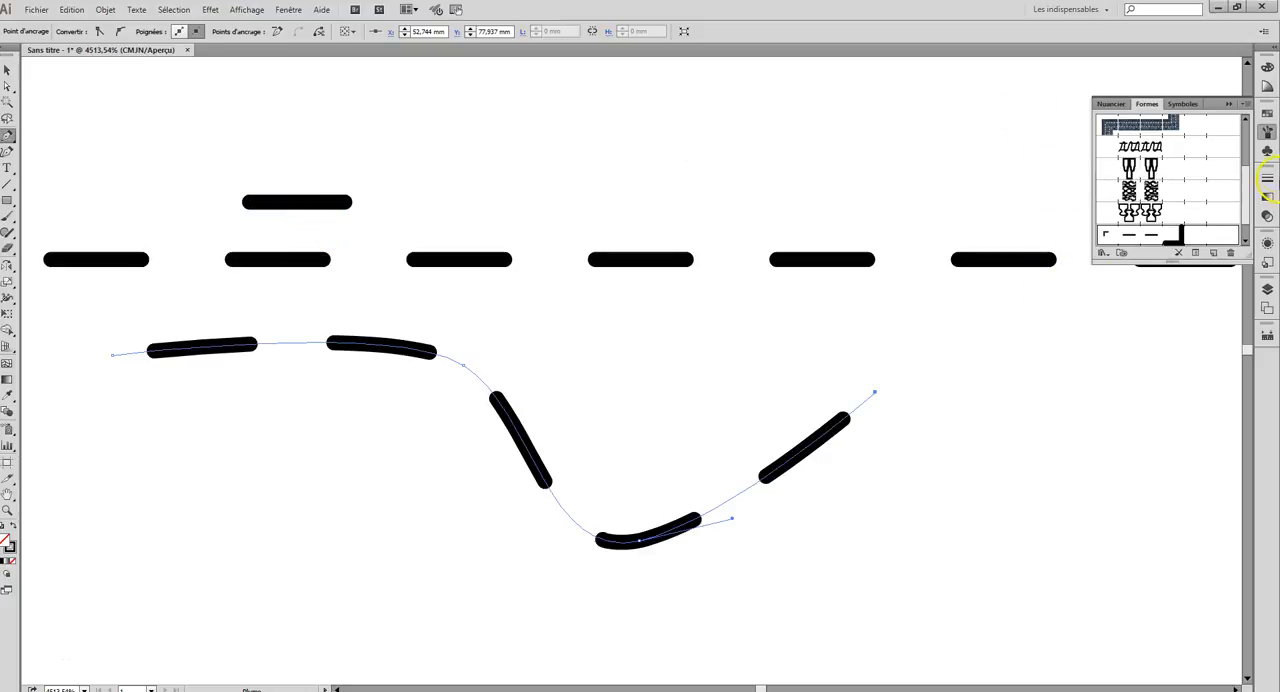
pyautogui.click(1267, 113)
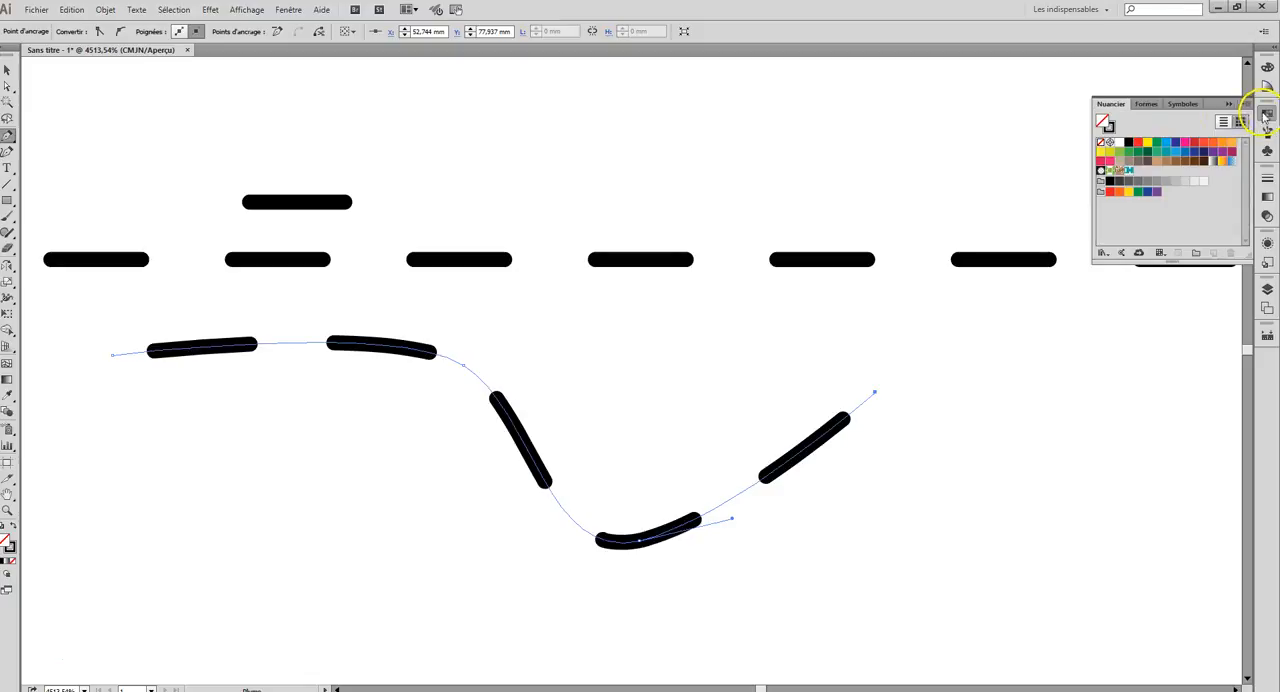
pyautogui.click(1194, 142)
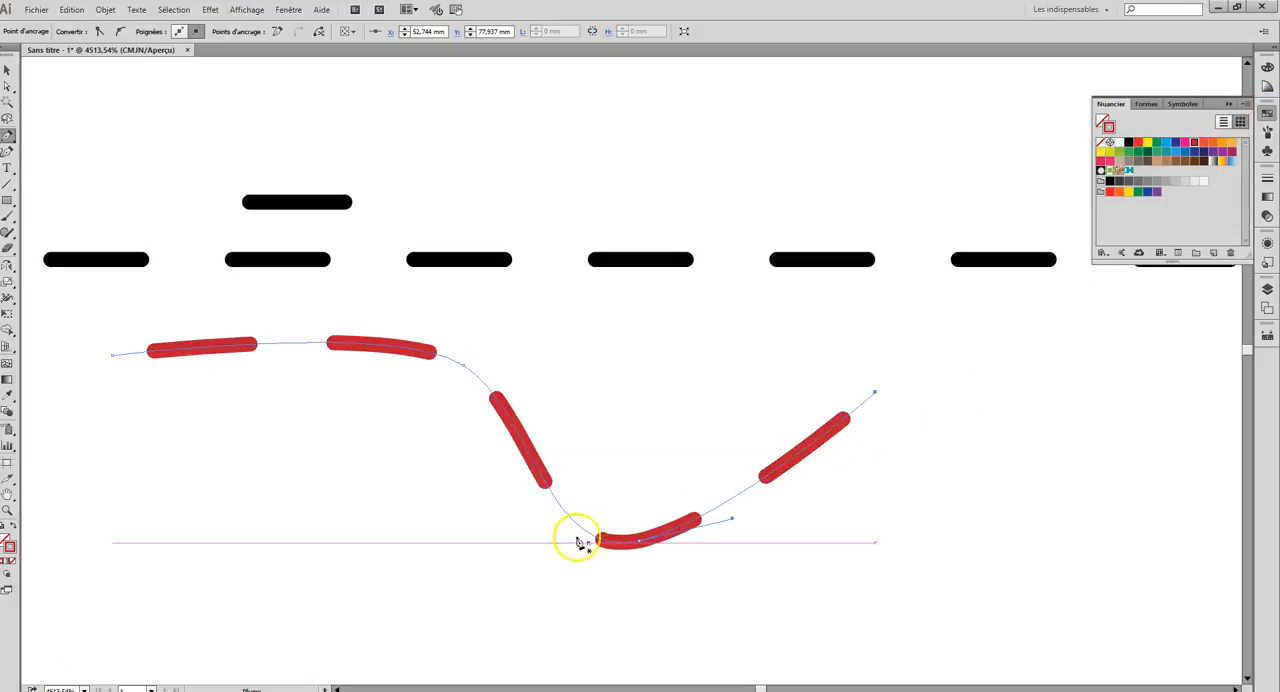